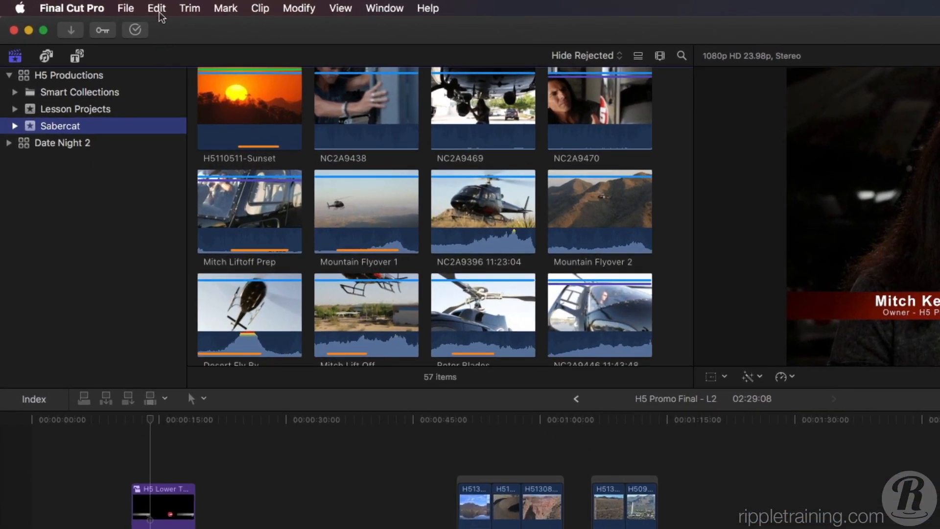
Step: Review the keyboard shortcuts listed beside the commands for creating new projects, events, folders and collections
click(158, 8)
click(159, 9)
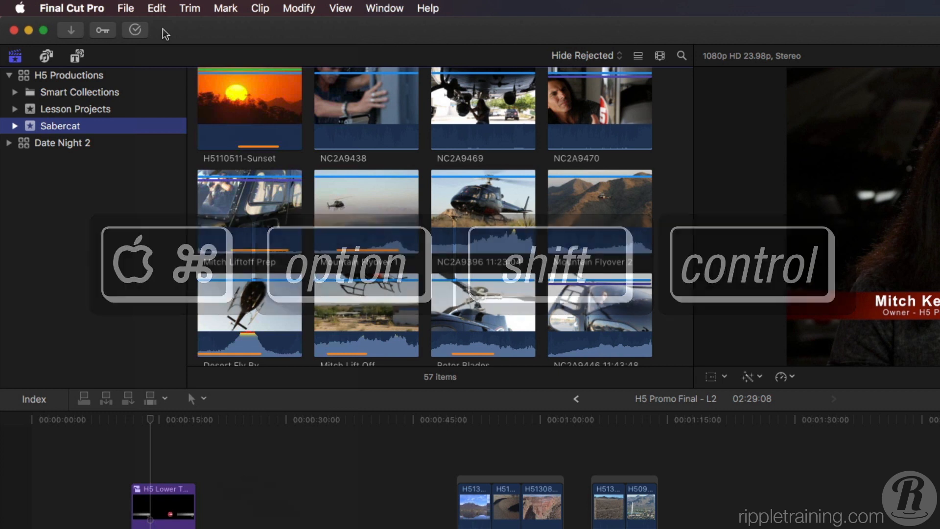
click(127, 8)
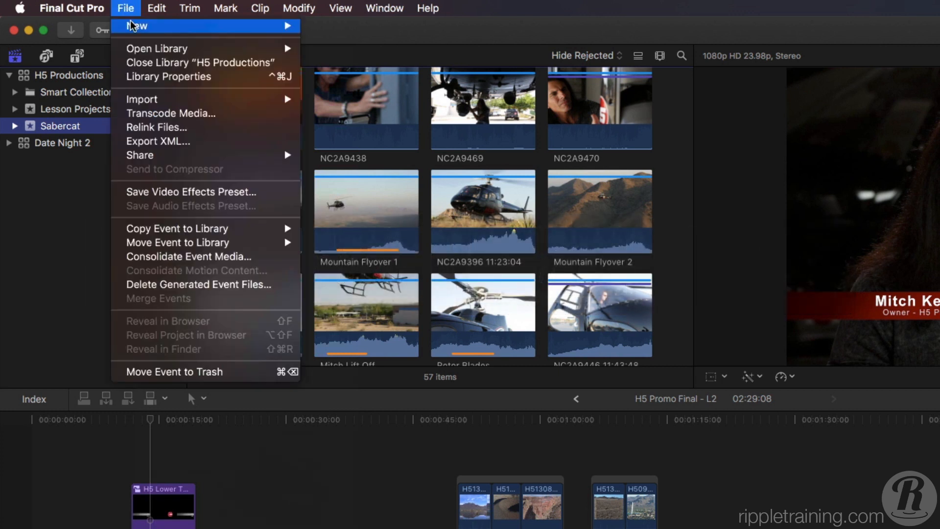
mouse_move(139, 28)
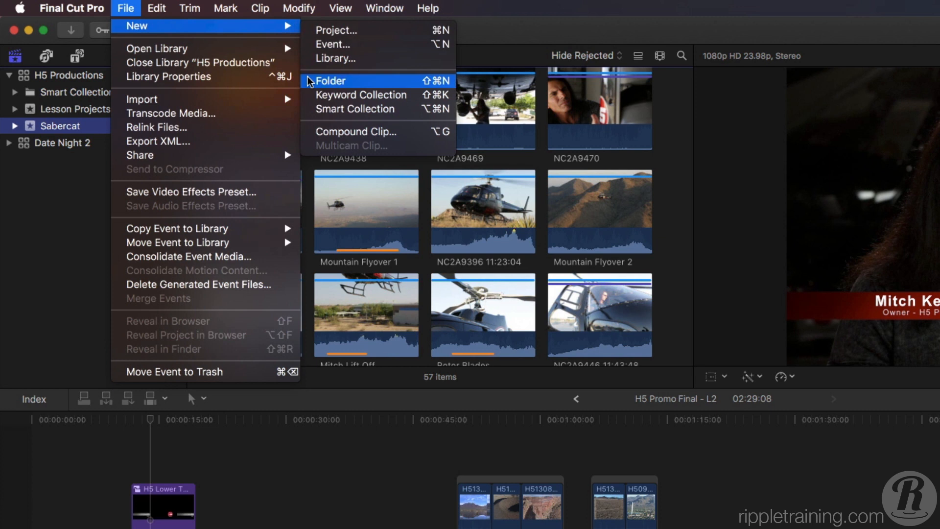
click(490, 41)
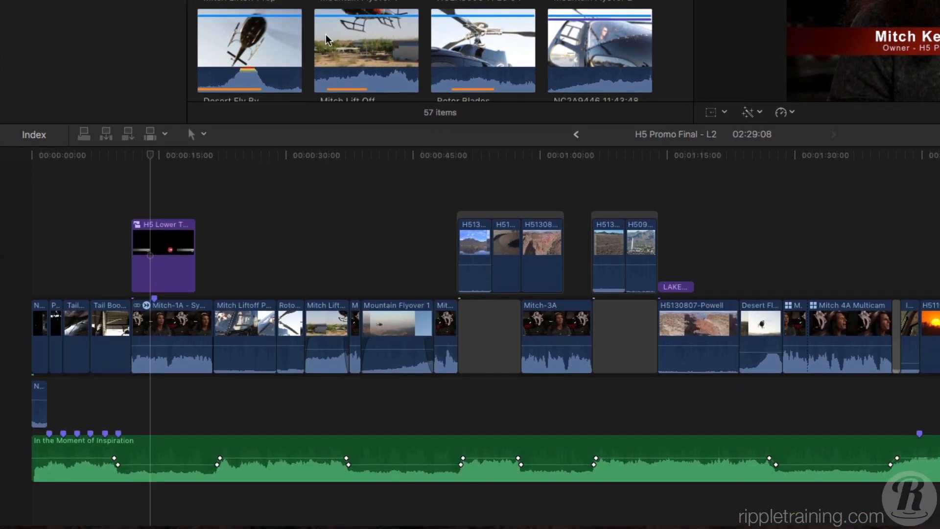
Step: Examine the contextual commands and shortcuts offered for the Mitch Liftoff timeline clip, the Desert Fly By browser clip and the viewer image
right_click(245, 331)
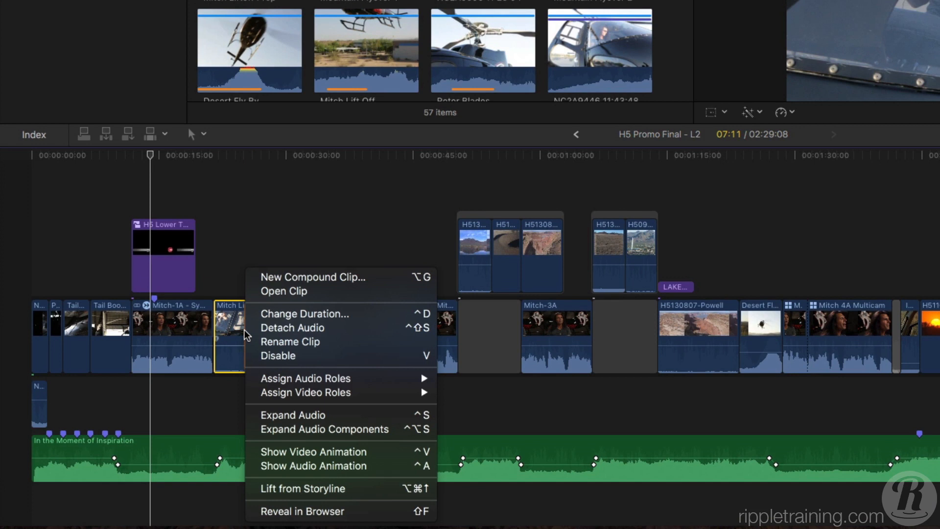
click(256, 55)
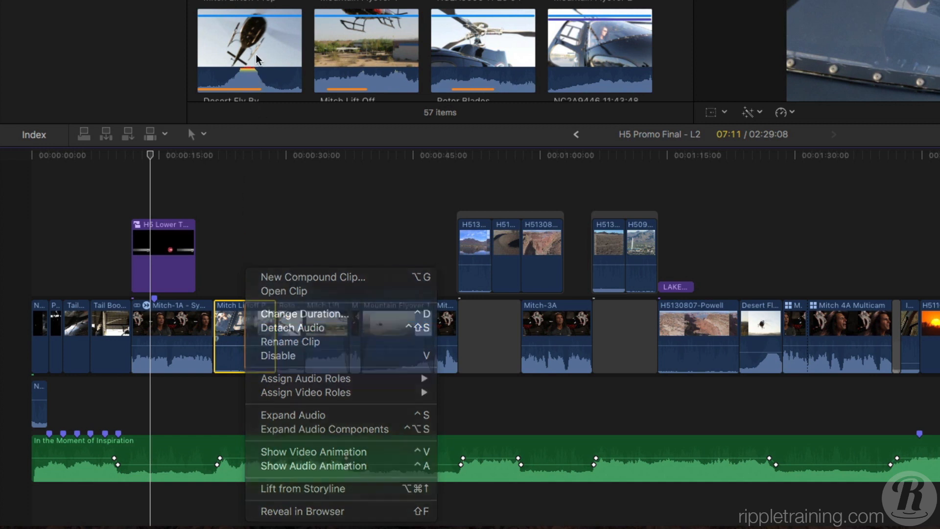
right_click(255, 55)
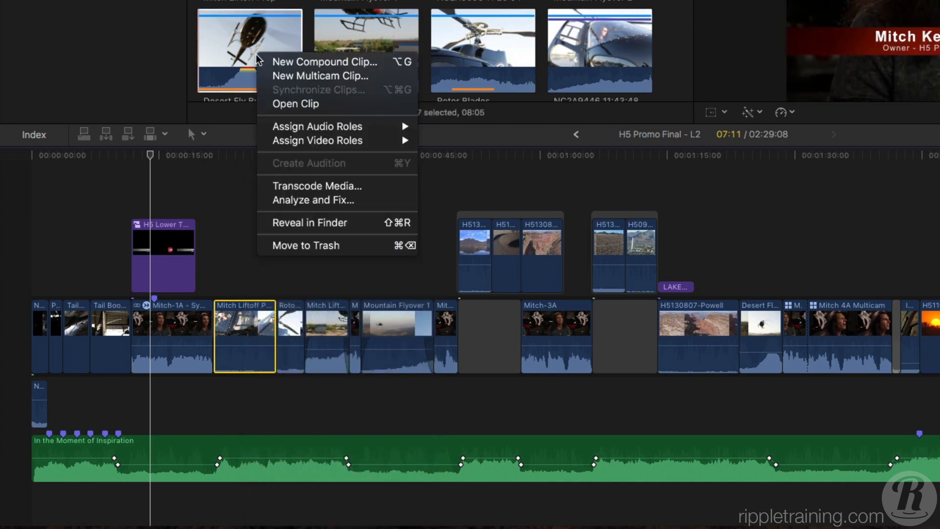
click(252, 55)
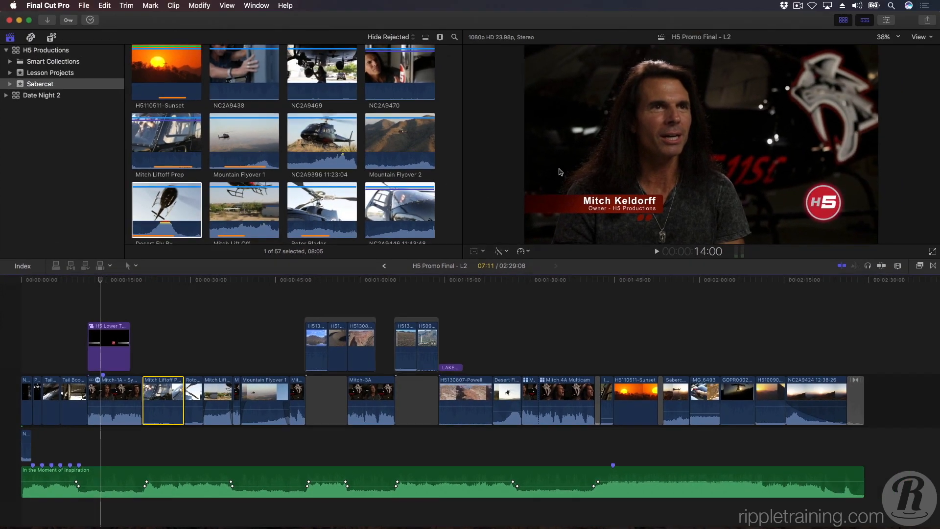
right_click(578, 168)
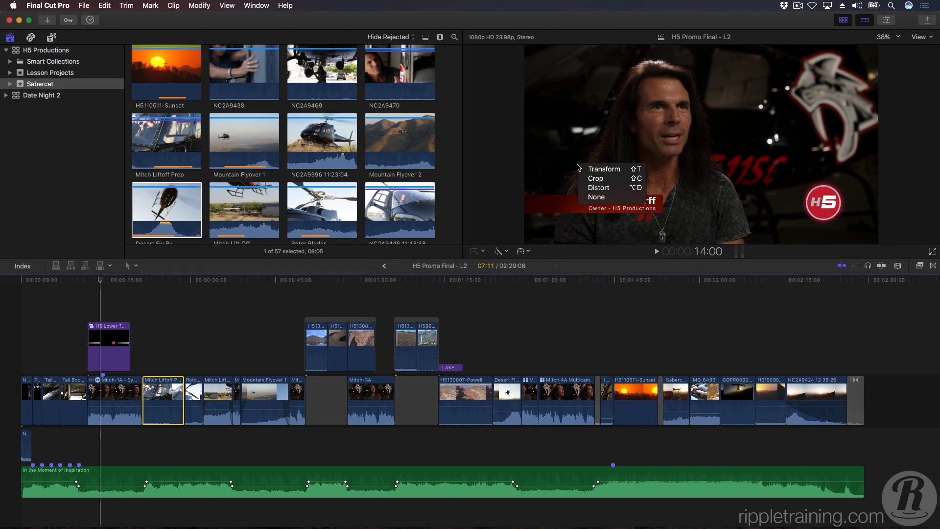
click(501, 182)
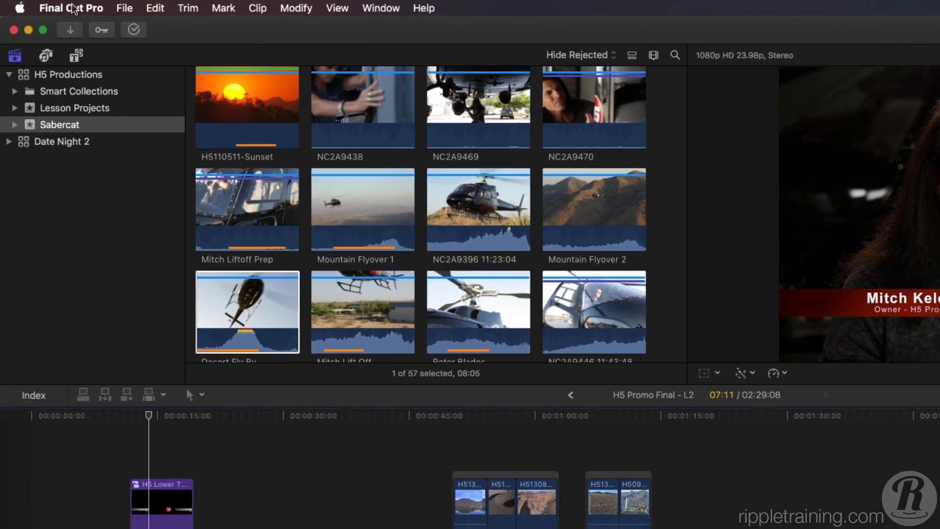
Step: Open the Command Editor for customizing keyboard commands
click(73, 8)
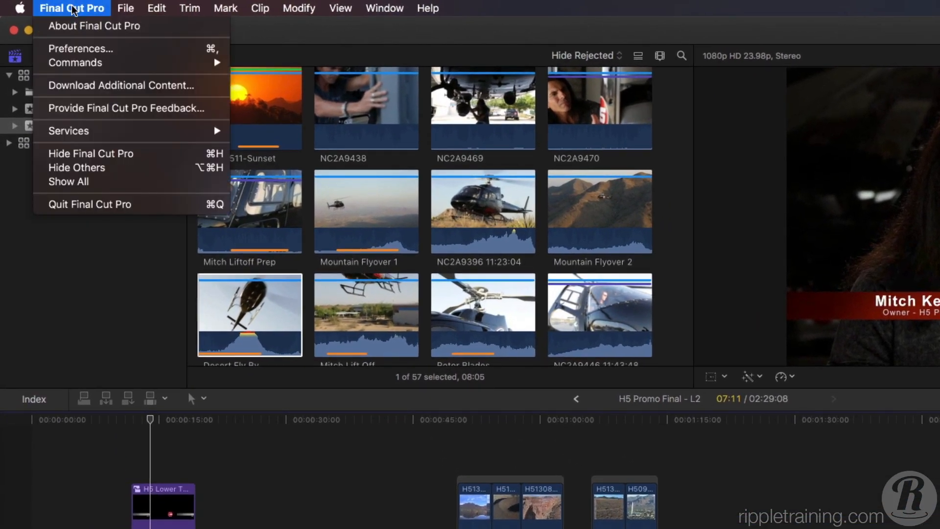
mouse_move(76, 62)
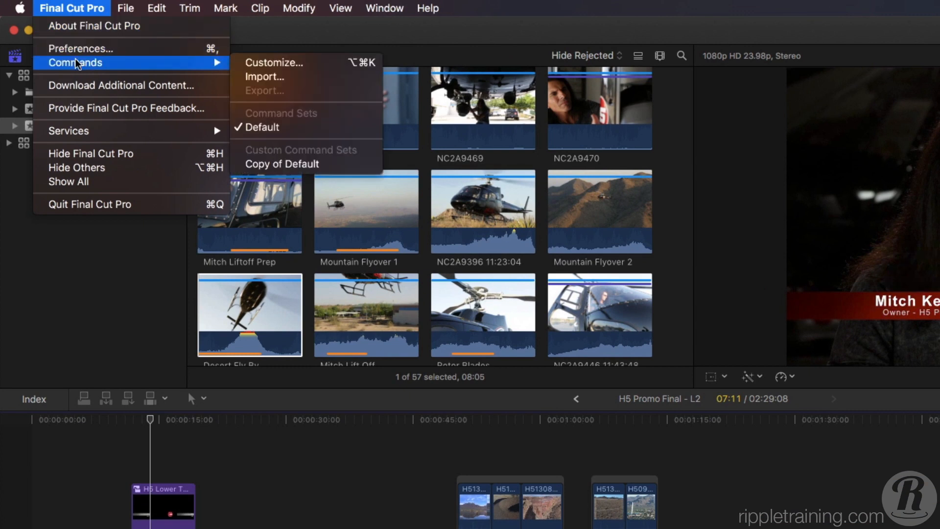
click(242, 62)
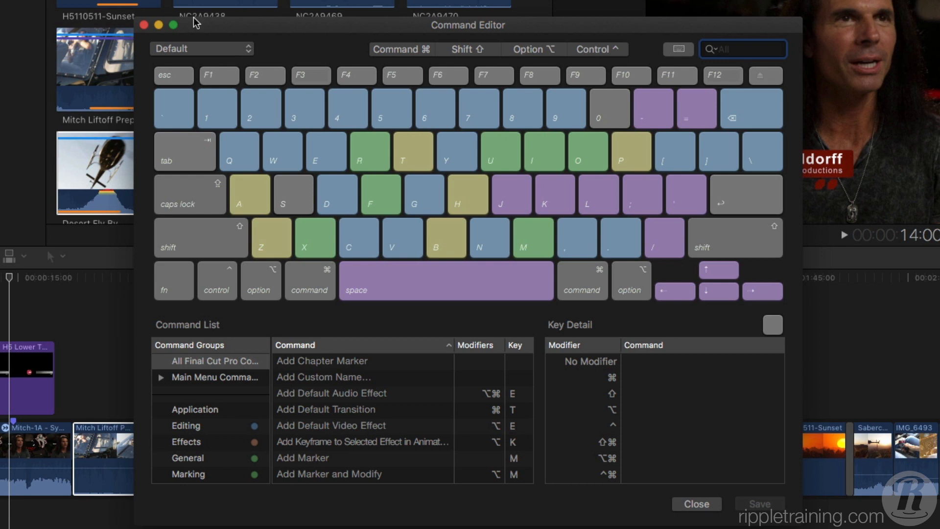
Step: Inspect the commands assigned to the D, F and N keys with each modifier combination
click(338, 195)
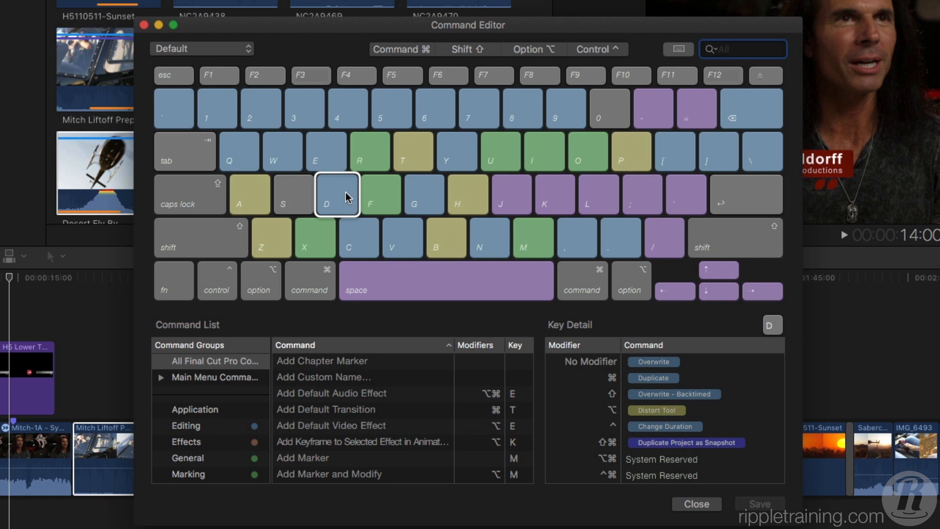
click(388, 202)
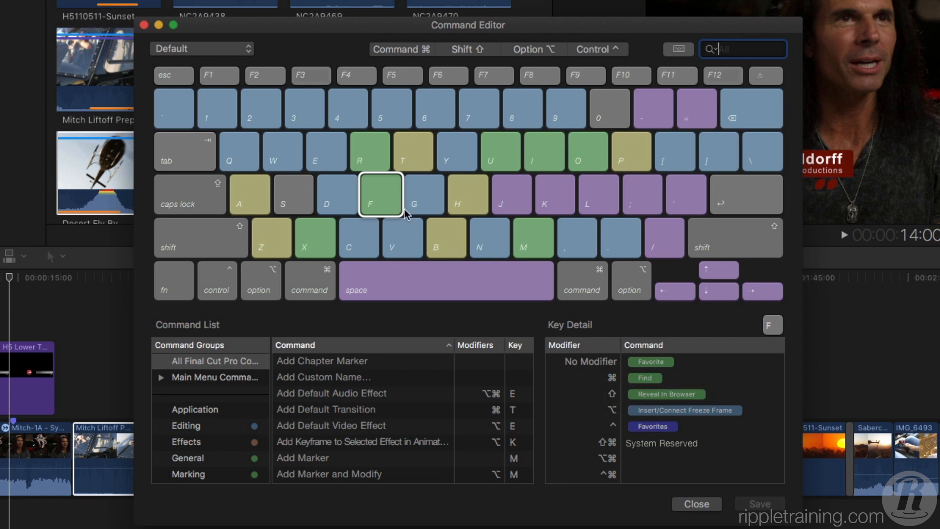
click(496, 244)
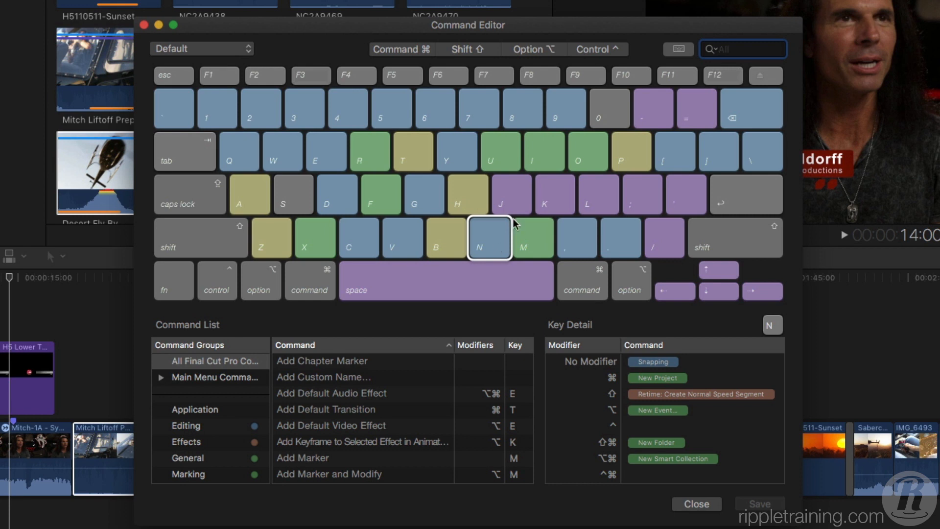
Step: Search the commands for "import", toggle the highlighting of matching keys on and off, and clear the search
text(import)
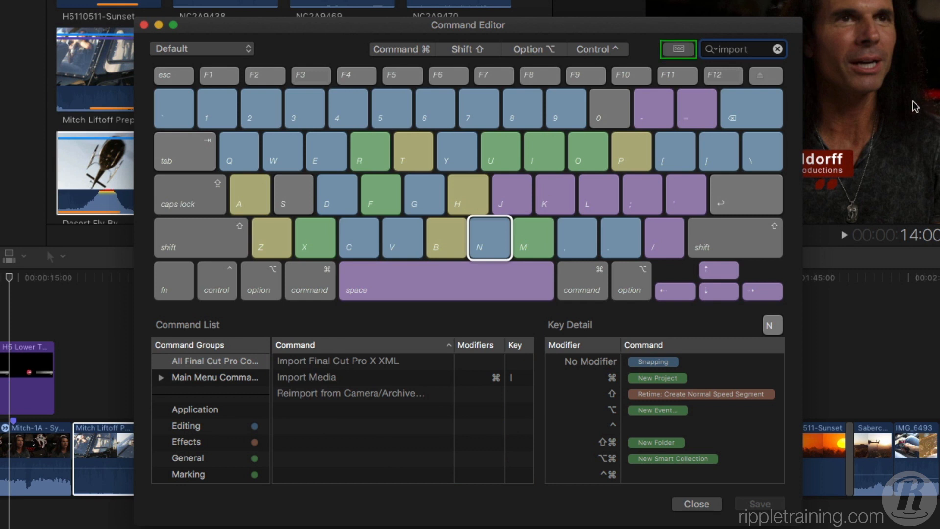
click(679, 50)
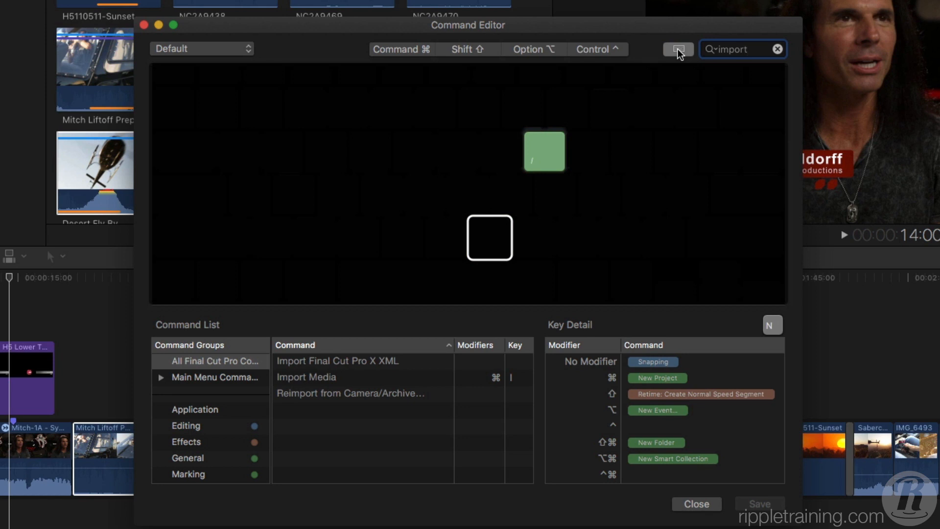
click(679, 50)
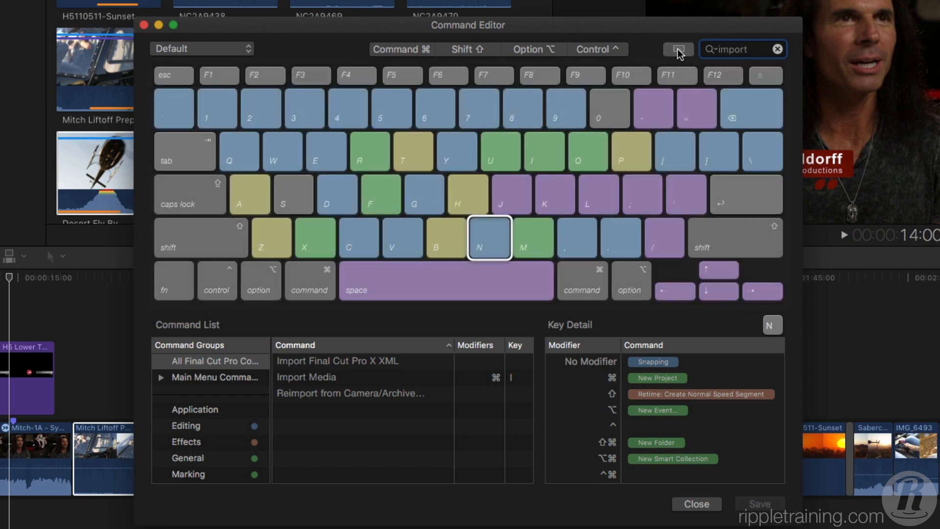
click(778, 49)
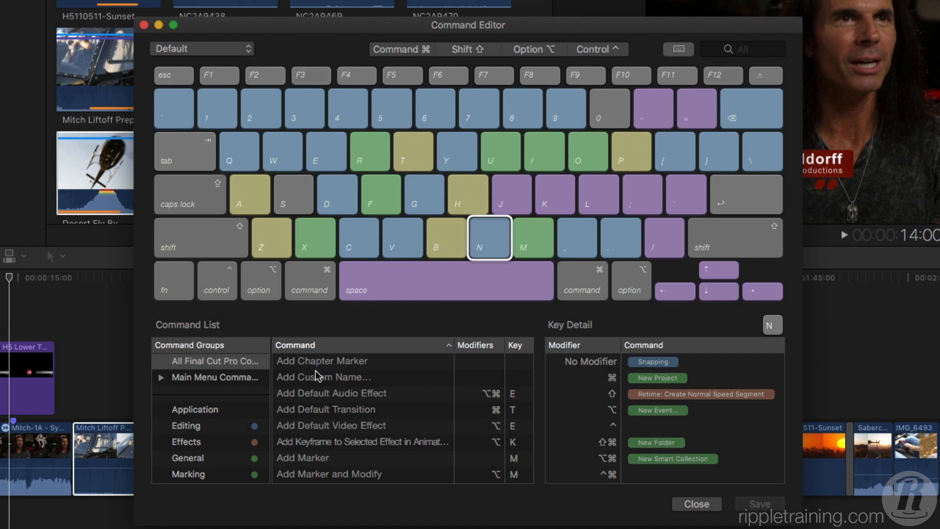
Step: Browse the command groups, showing the commands of the Editing and Playback/Navigation groups
click(197, 427)
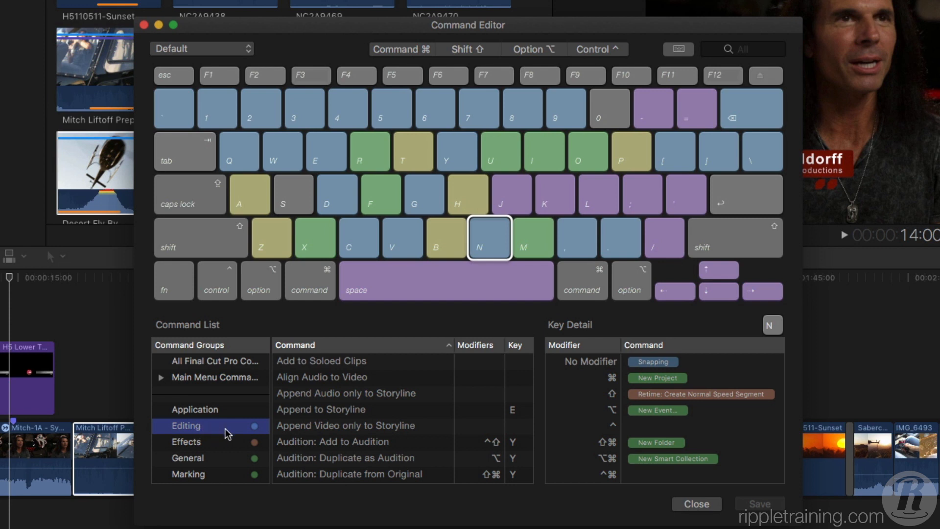
scroll(226, 433, down, 4)
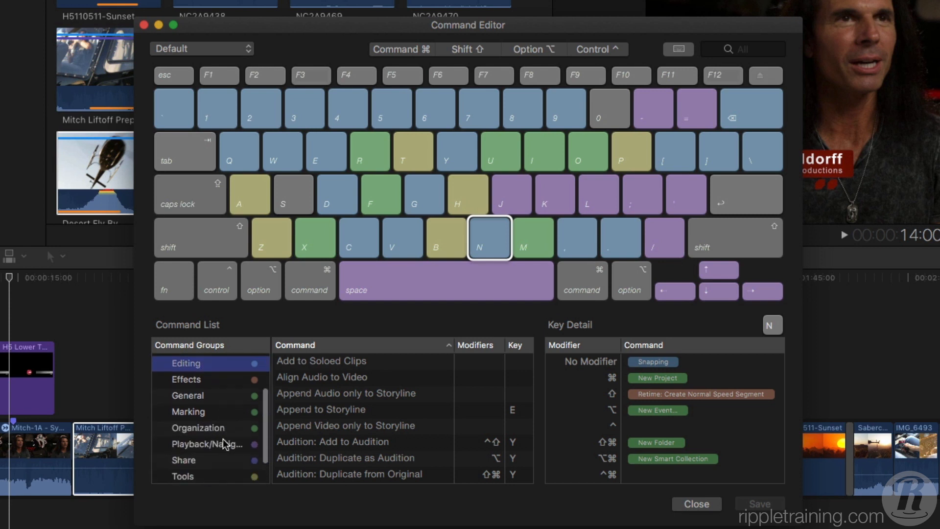
click(224, 446)
scroll(224, 449, down, 2)
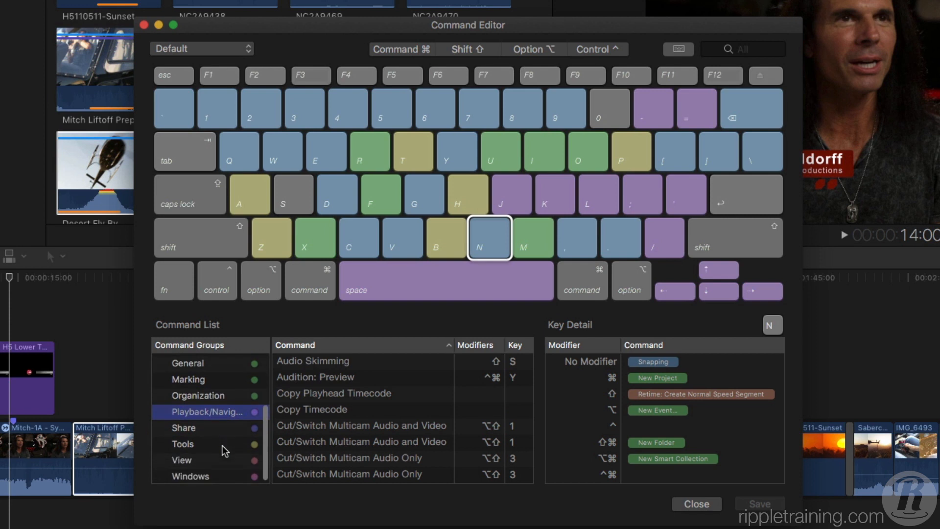
scroll(224, 450, up, 6)
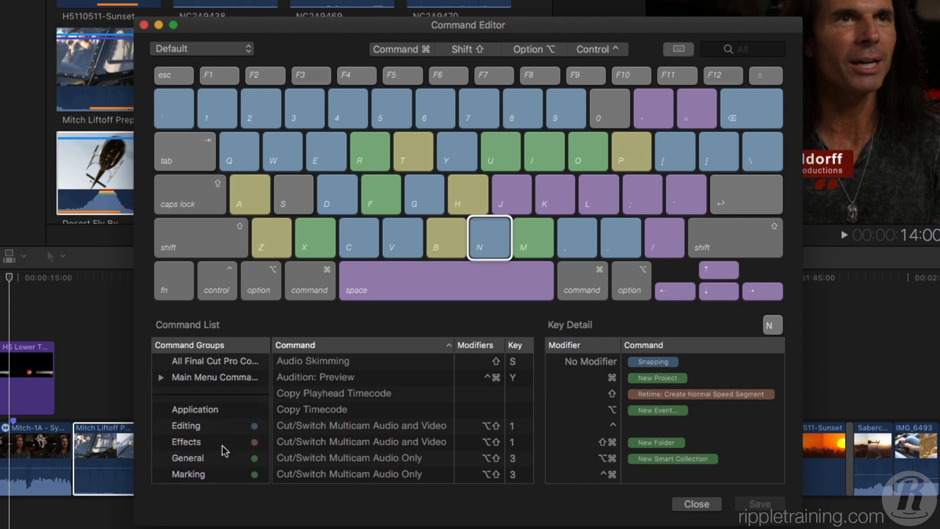
Step: Return to the Editing command group and look through its commands and their shortcuts
click(209, 432)
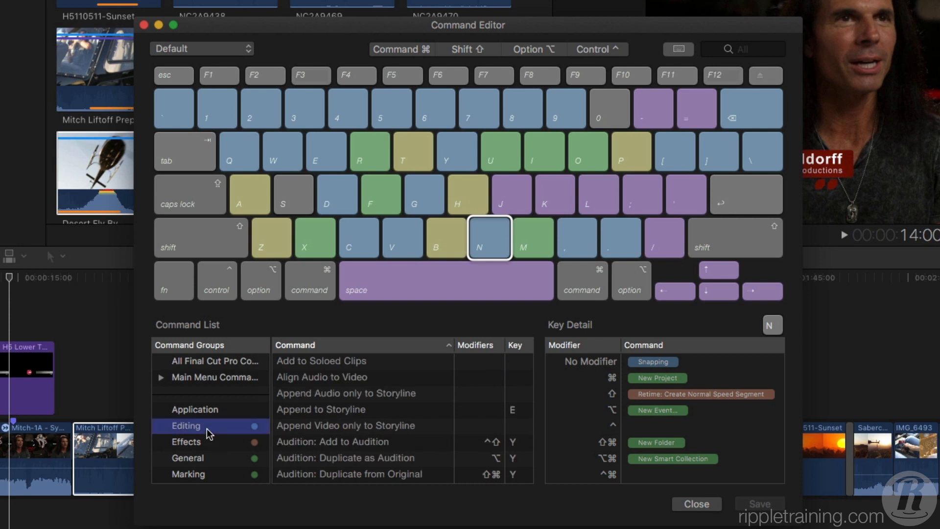
scroll(303, 426, down, 5)
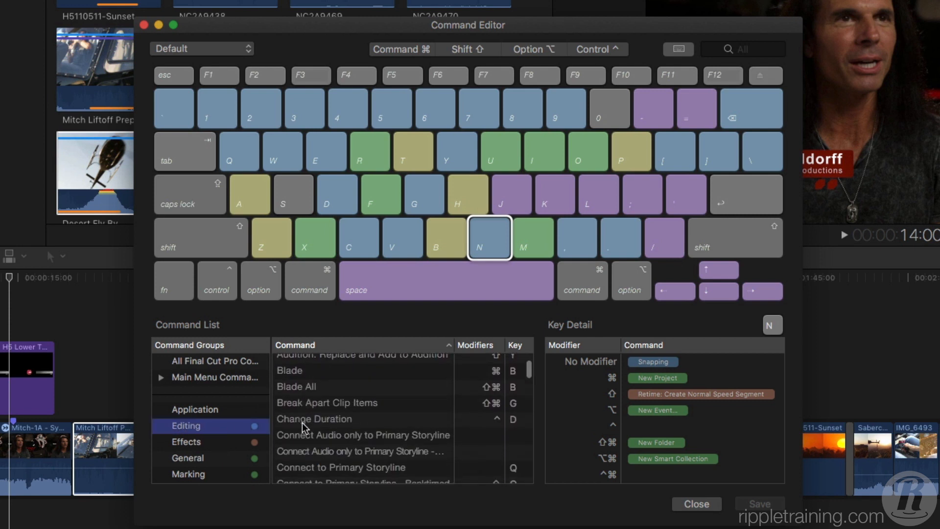
scroll(302, 426, down, 4)
scroll(303, 428, up, 5)
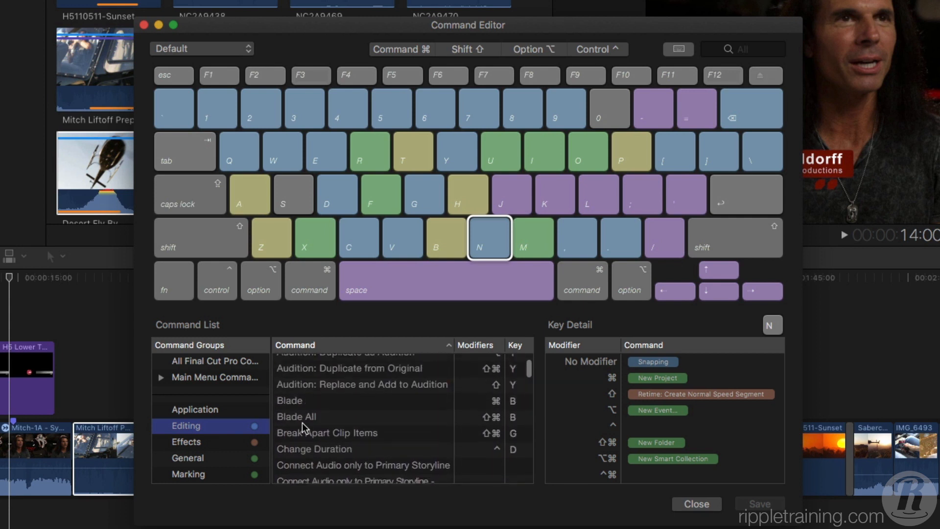
scroll(303, 427, up, 5)
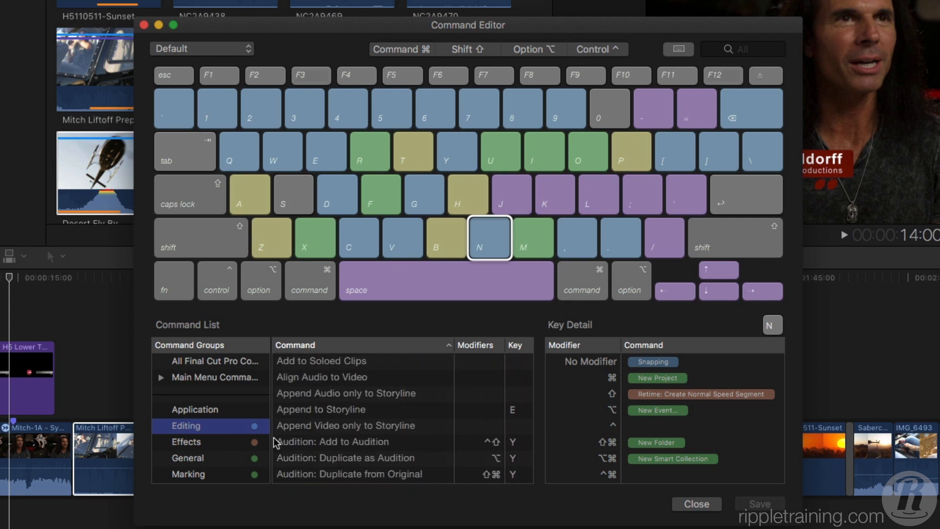
Step: Show the Effects group's commands and check the color codes of the remaining command groups
click(211, 448)
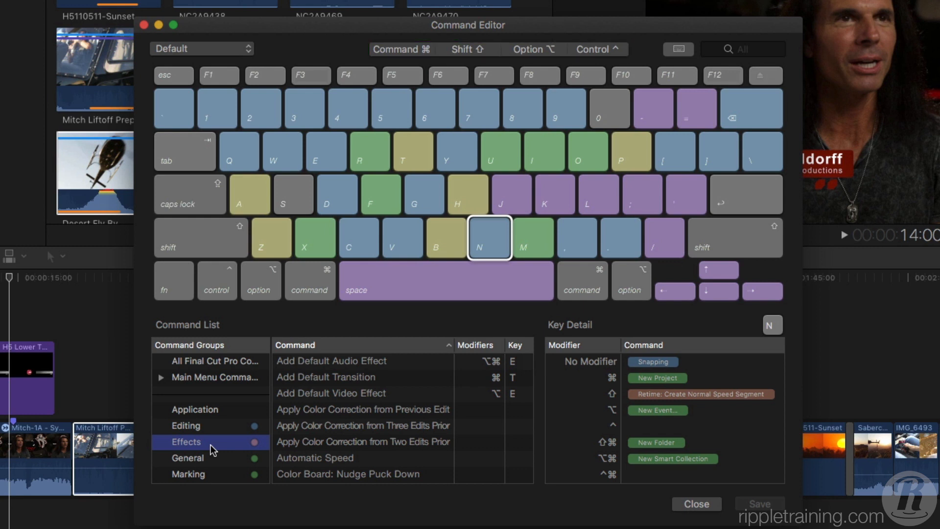
scroll(212, 451, down, 1)
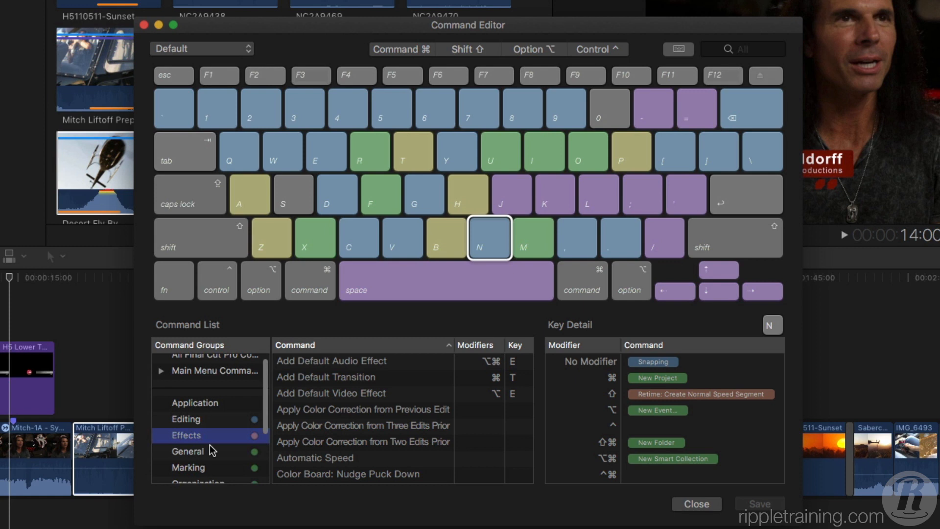
scroll(212, 450, down, 5)
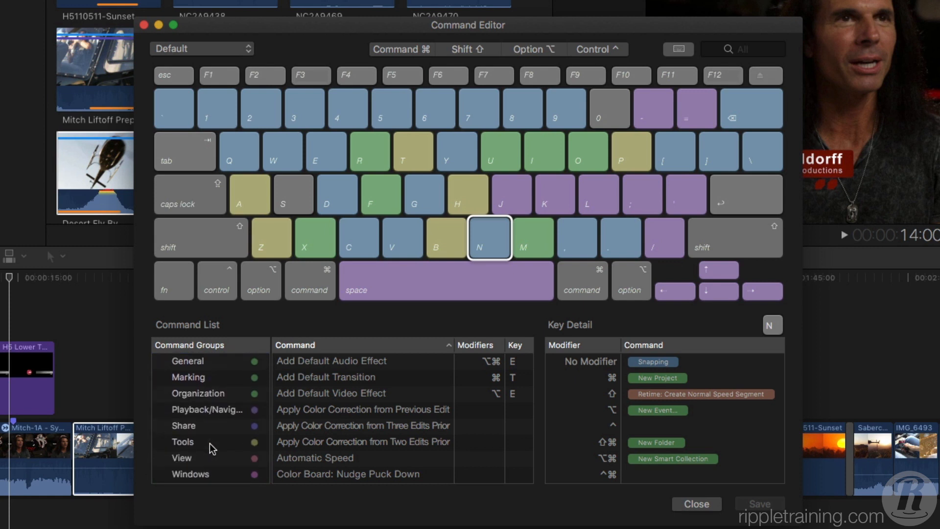
Step: Show the shortcuts that use the Command modifier, inspect keys 1 and 2, and add Shift to the modifier filter
click(397, 49)
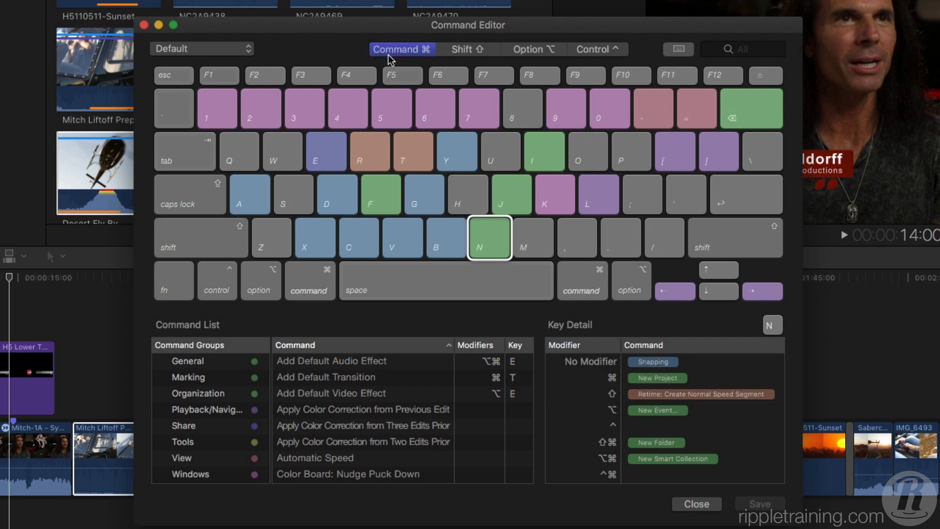
click(227, 120)
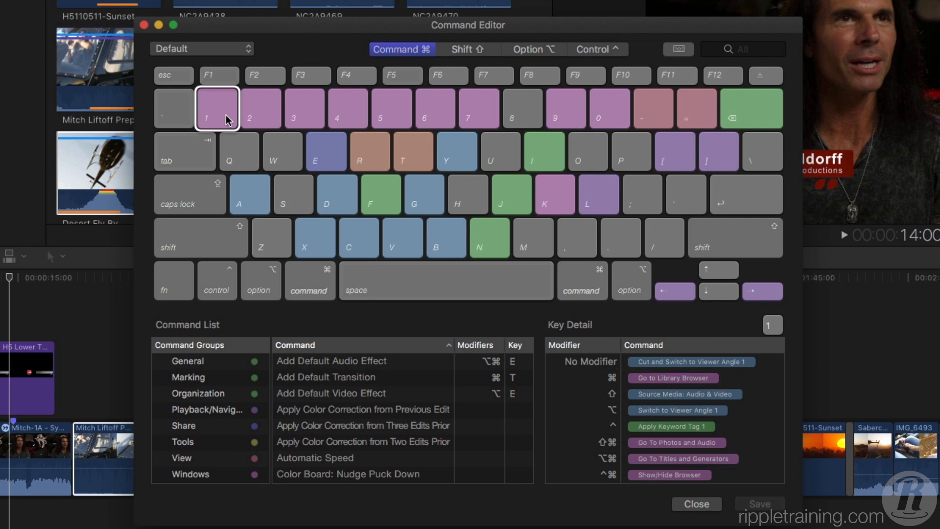
click(270, 119)
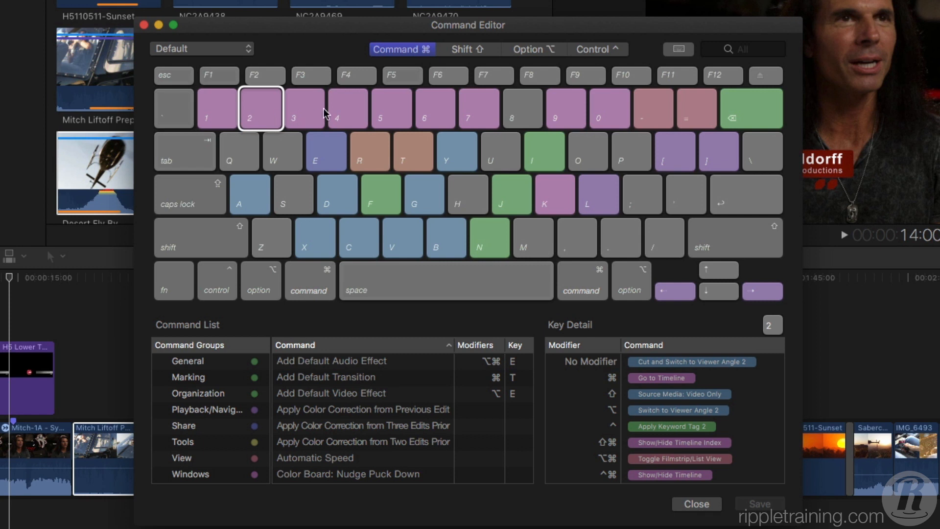
click(463, 51)
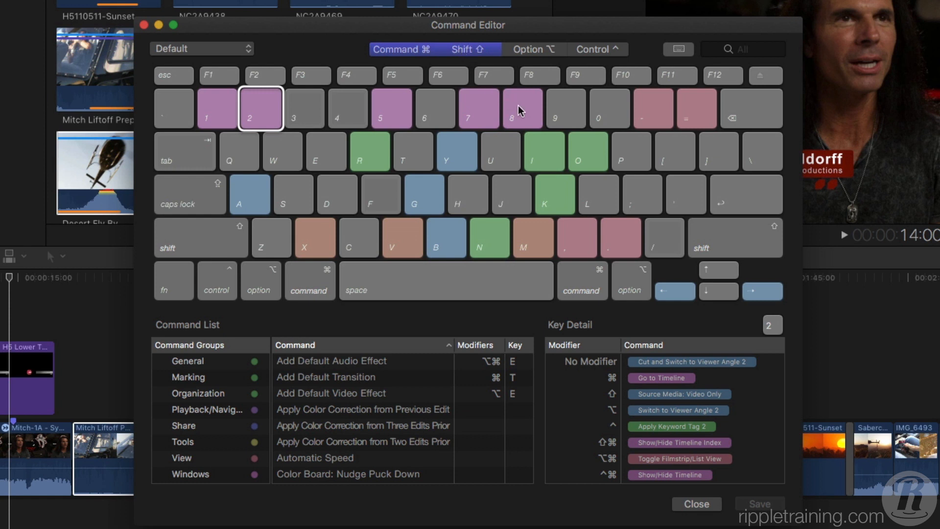
Step: Inspect the shortcuts assigned to the 8 key and clear the Shift and Command modifier filters
click(530, 116)
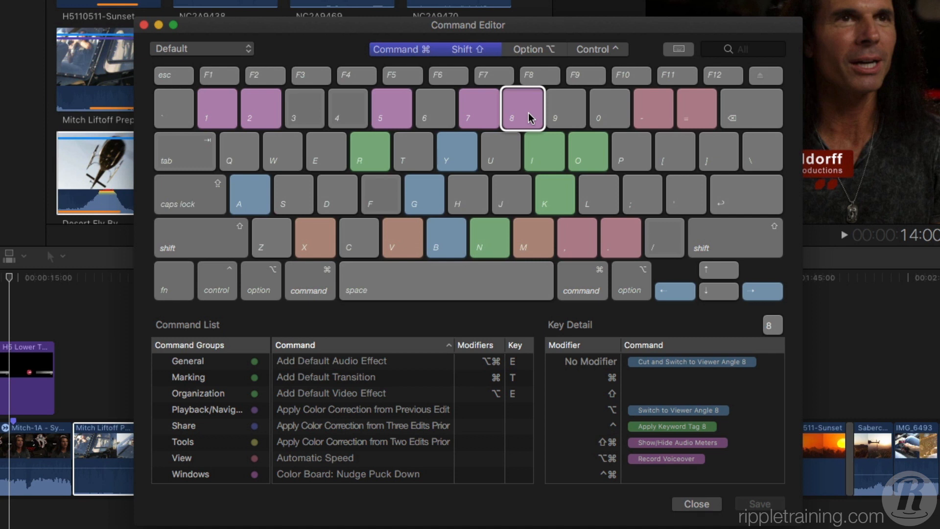
click(464, 51)
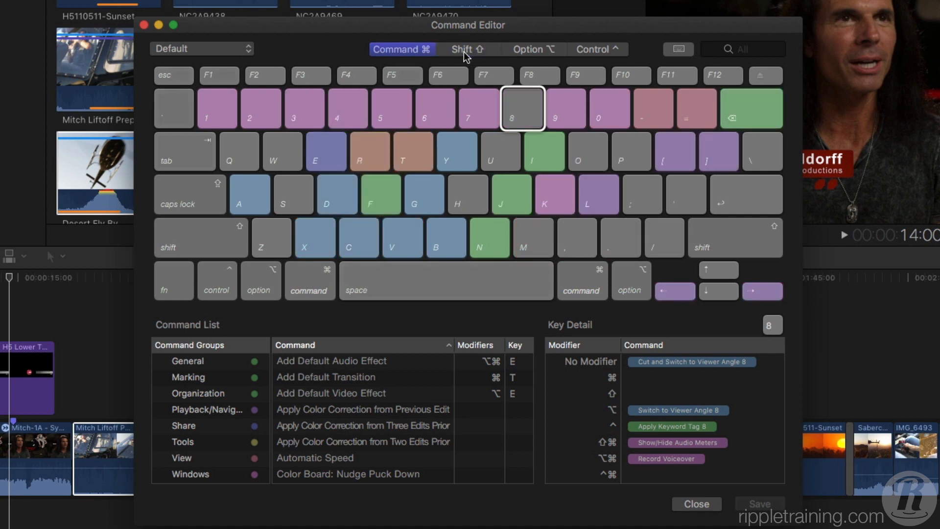
click(410, 51)
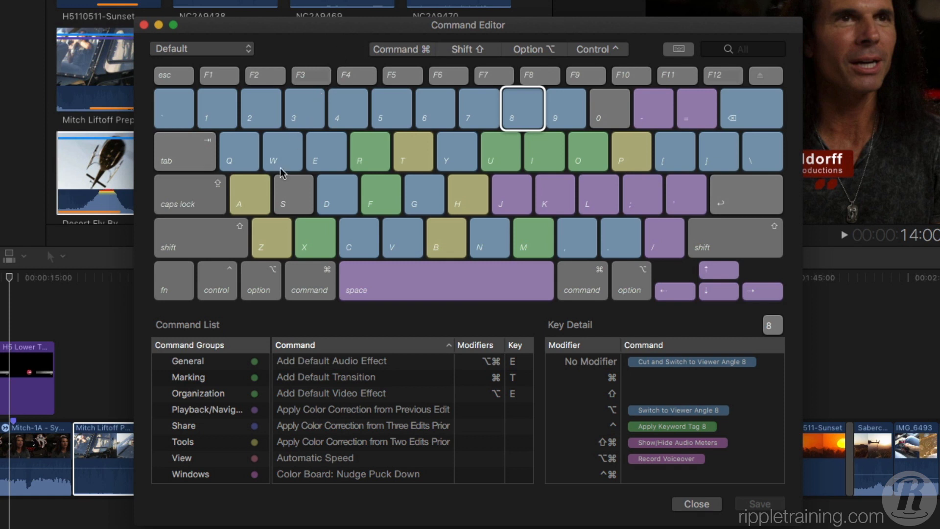
Step: Expand the Main Menu Commands group and look through the File Menu commands and their shortcuts
scroll(238, 380, up, 2)
click(237, 384)
scroll(238, 392, up, 4)
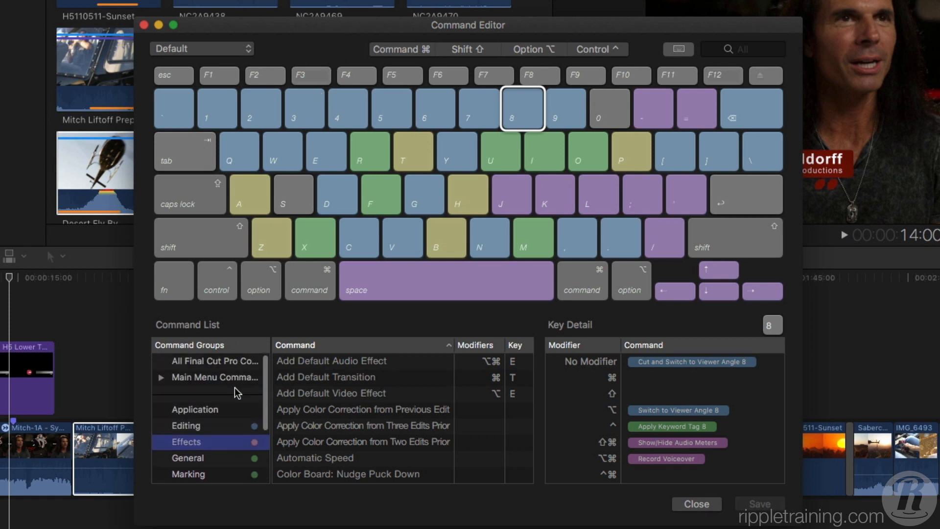
click(161, 378)
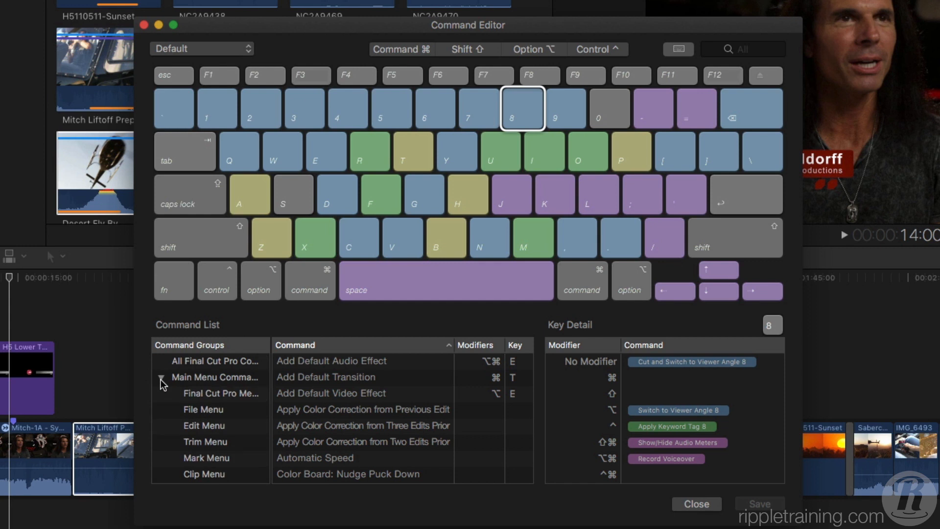
click(197, 410)
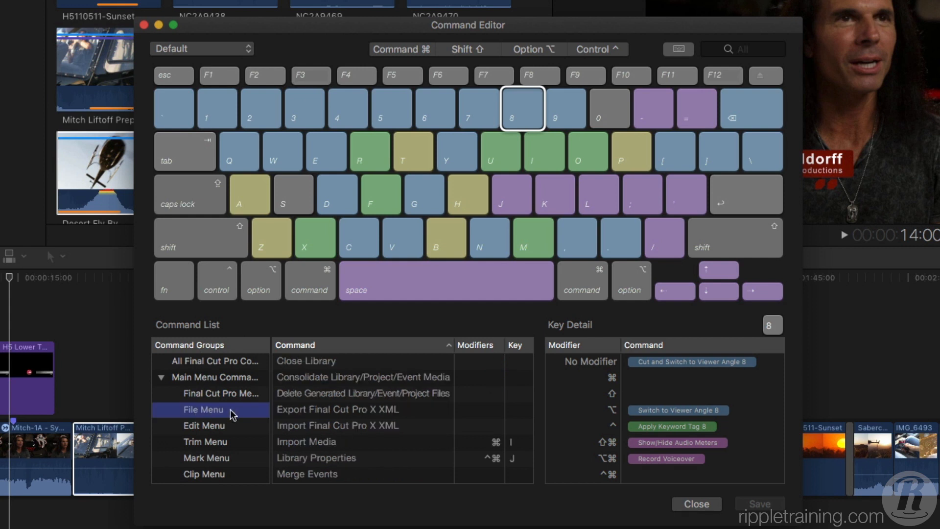
scroll(308, 412, down, 5)
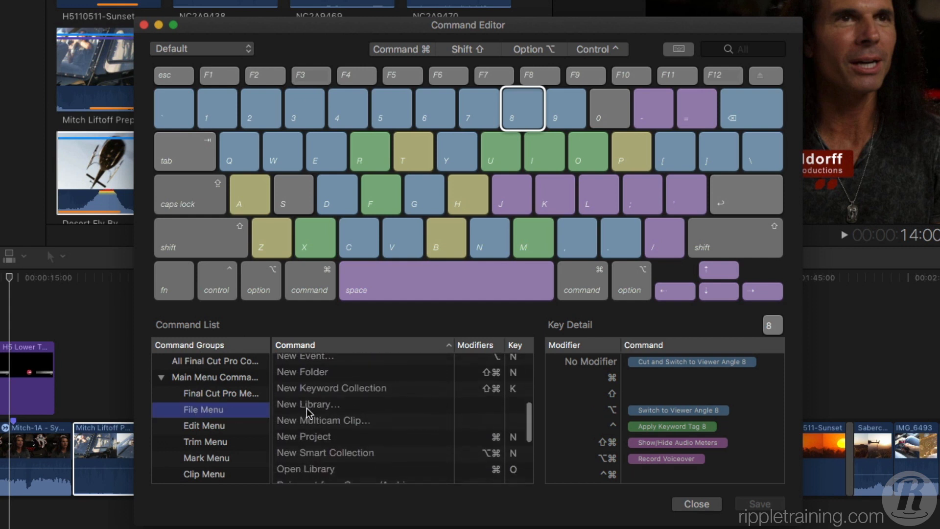
scroll(307, 413, up, 4)
scroll(307, 413, up, 2)
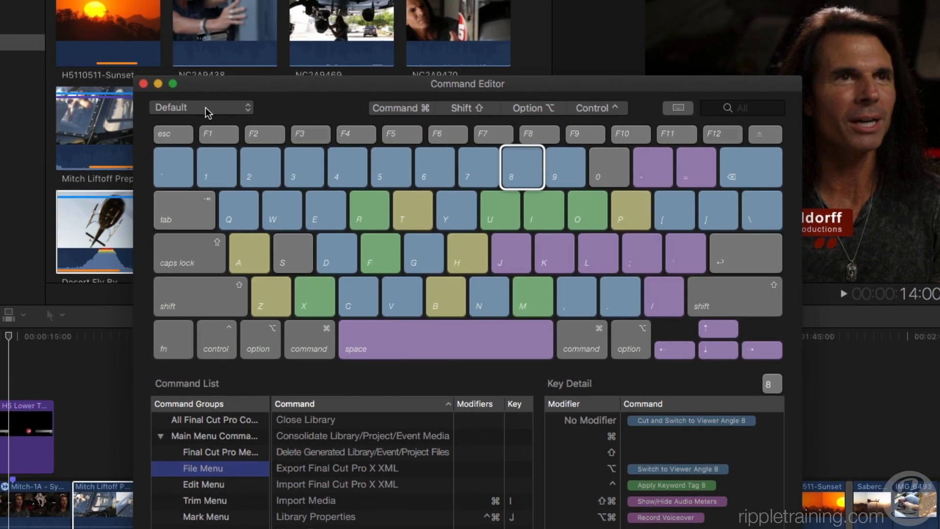
Step: Duplicate the Default command set and name the copy "My Custom Commands"
click(208, 113)
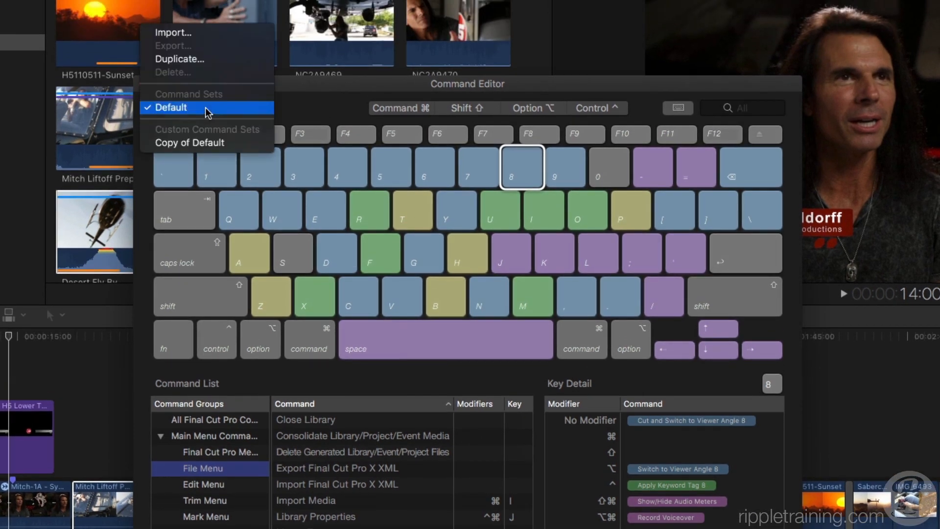
click(208, 59)
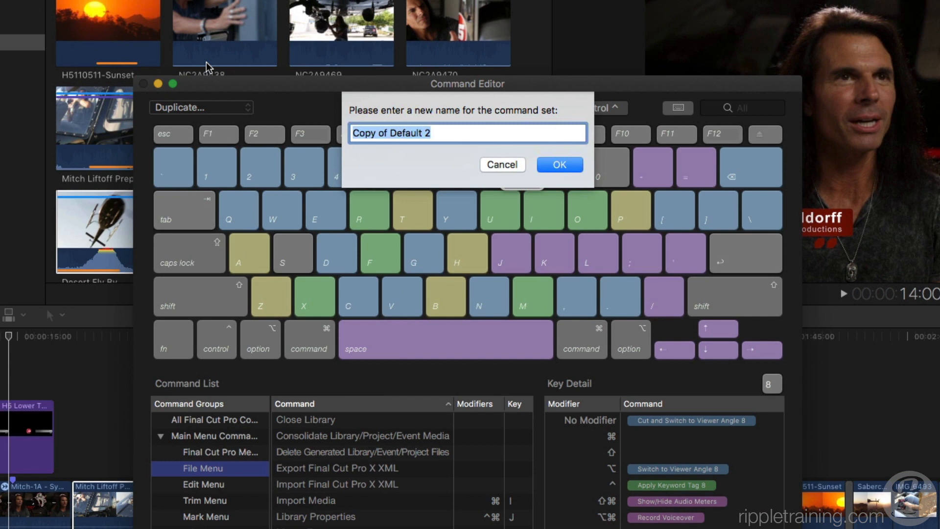
text(My )
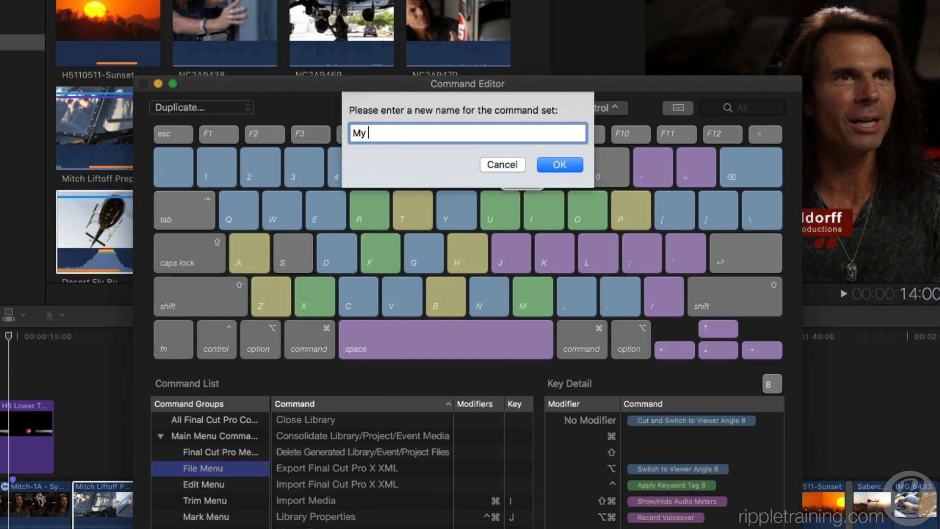
text(Custom Commands)
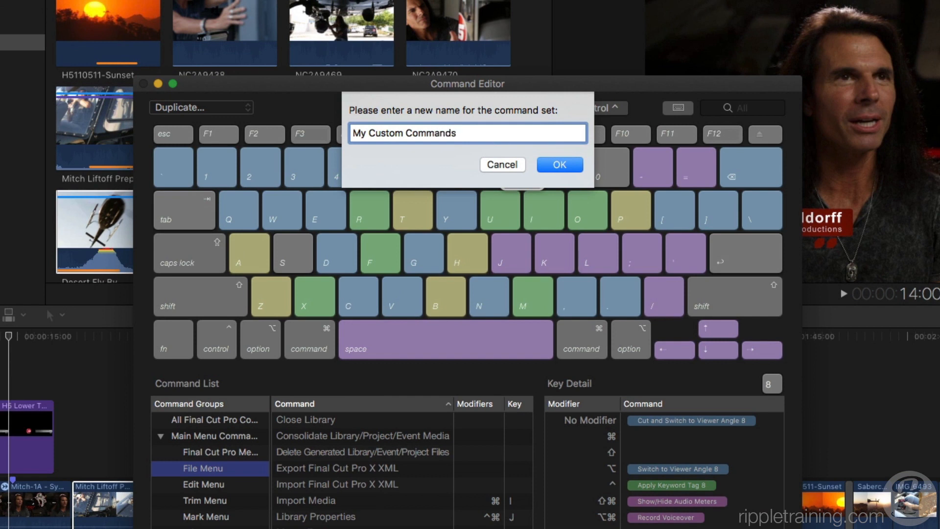
click(553, 166)
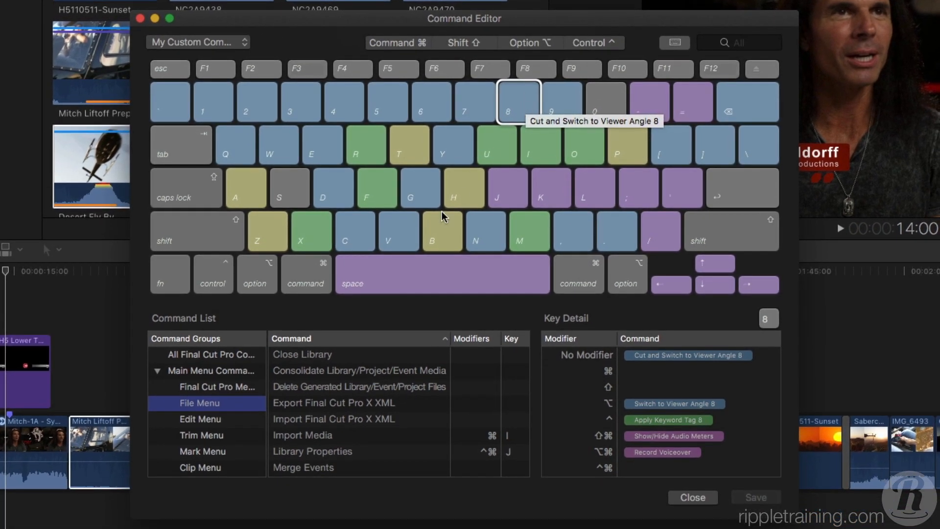
Step: Try to assign the Close Library command to the F key, but decline the reassignment
click(308, 356)
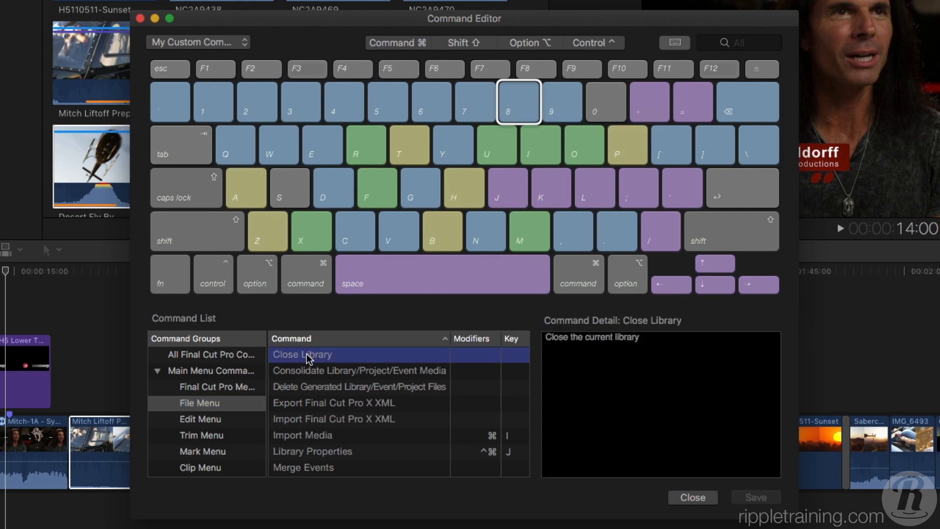
drag(307, 356, 376, 188)
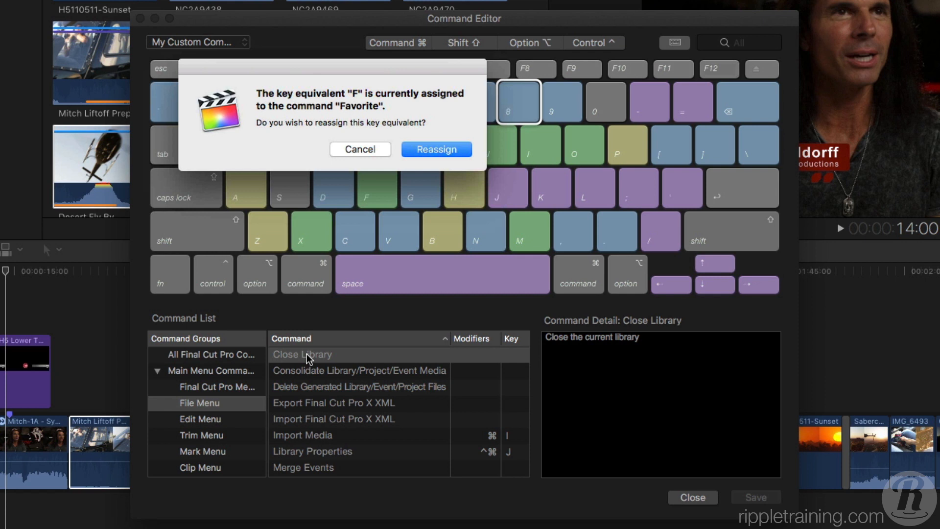
click(375, 154)
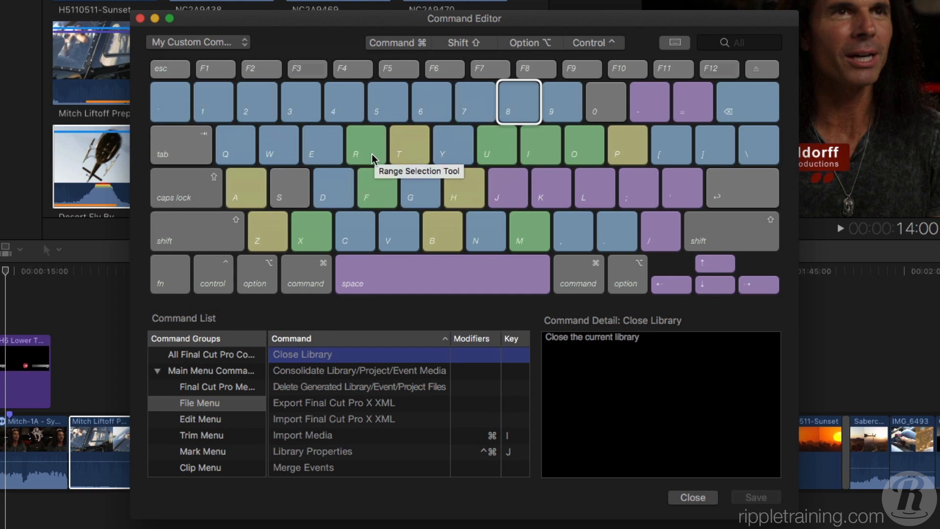
Step: Inspect the 0 key and assign the Close Library command to it with no modifier
click(608, 113)
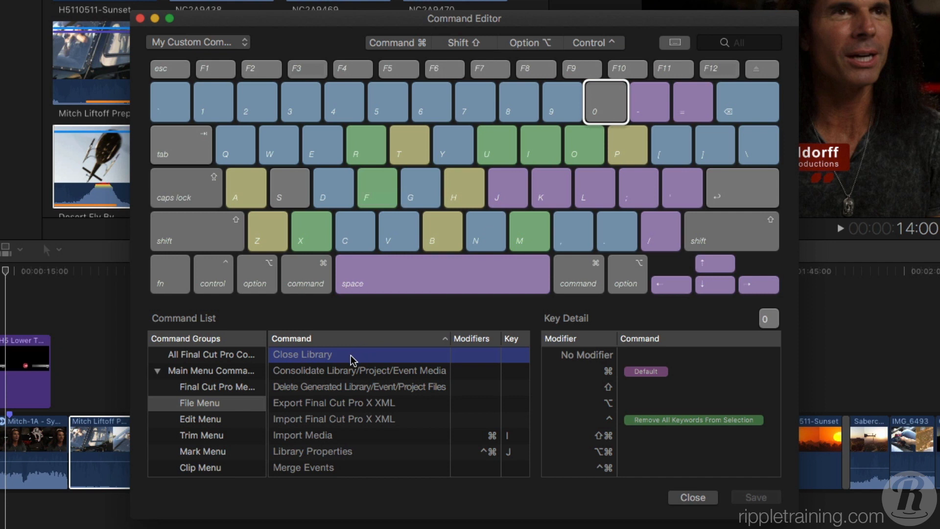
drag(352, 360, 602, 100)
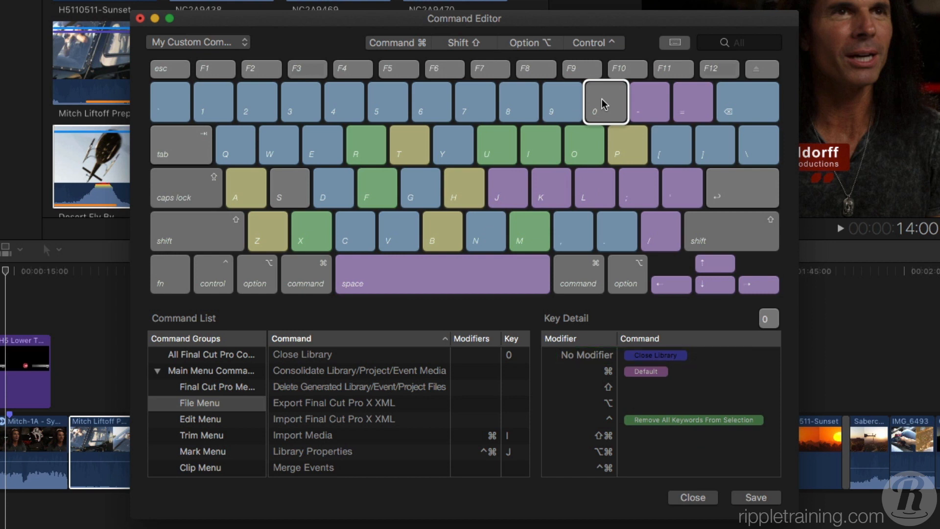
Step: Check which keys are free with Shift, Command-Shift, Command-Shift-Option and all four modifiers, and clear the modifier filters
click(476, 47)
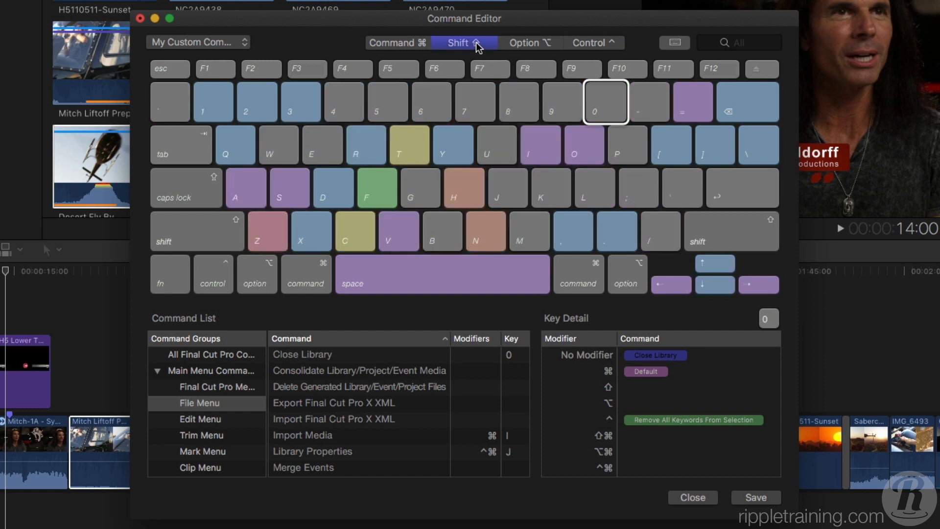
click(480, 47)
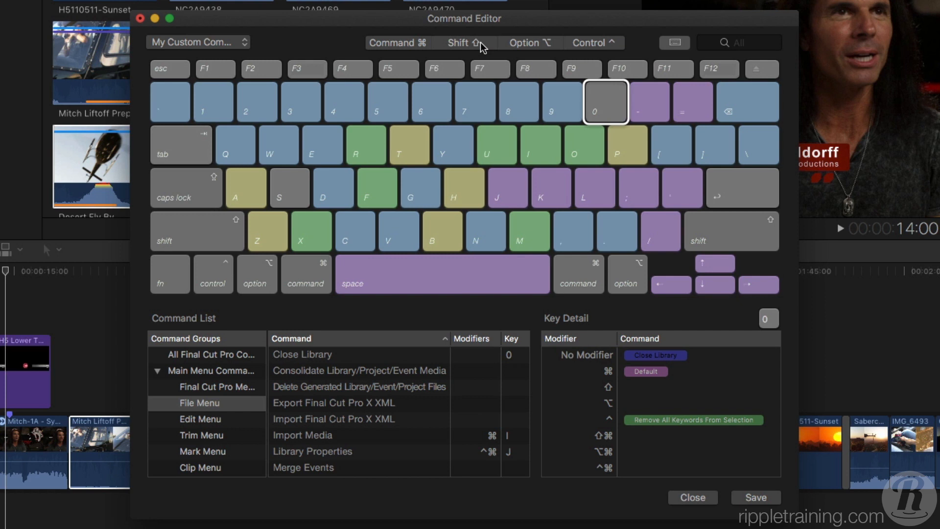
click(391, 43)
click(471, 43)
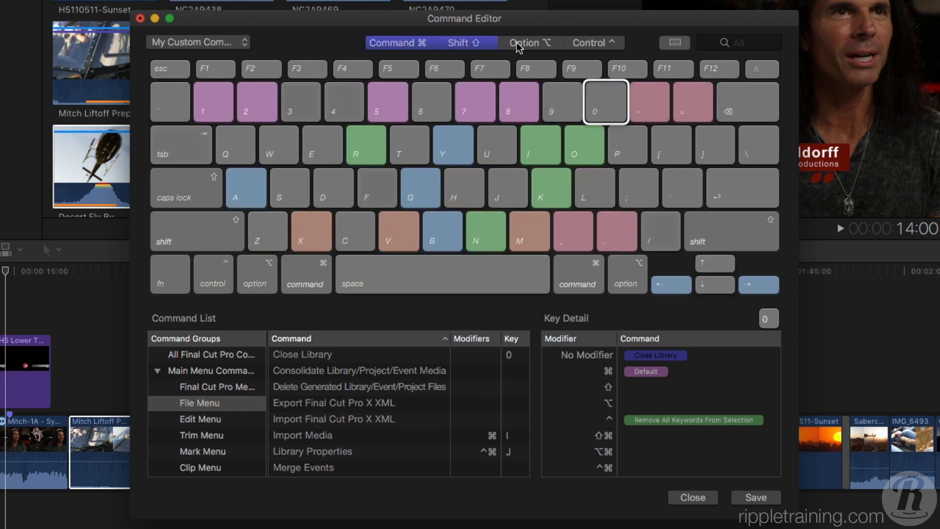
click(521, 44)
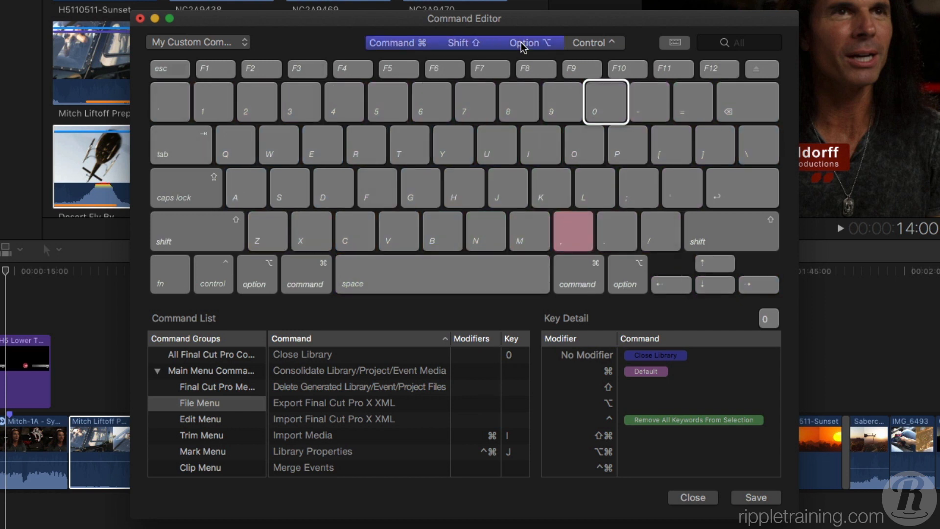
click(585, 45)
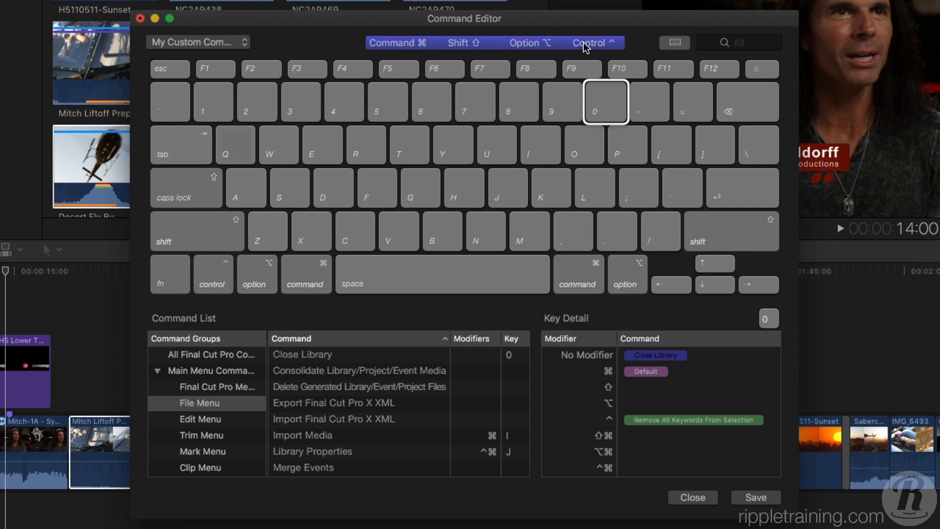
click(586, 45)
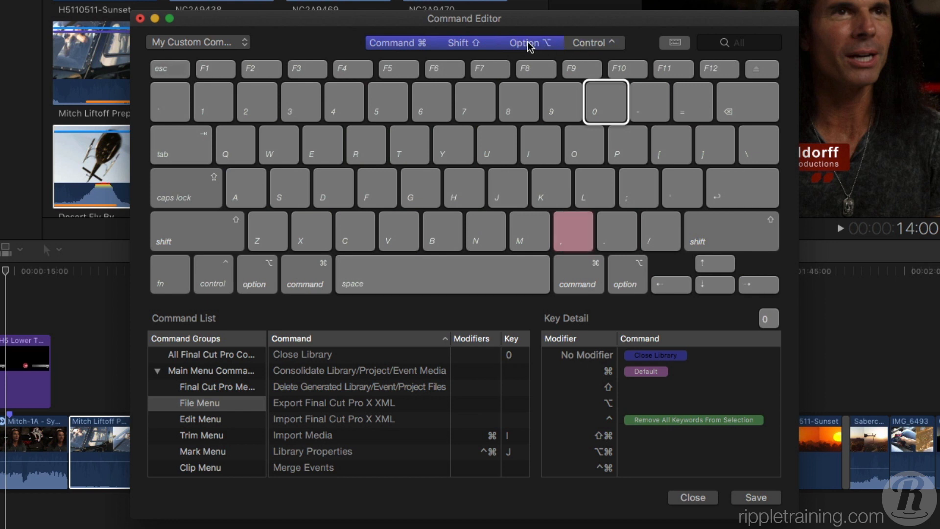
click(531, 43)
click(477, 43)
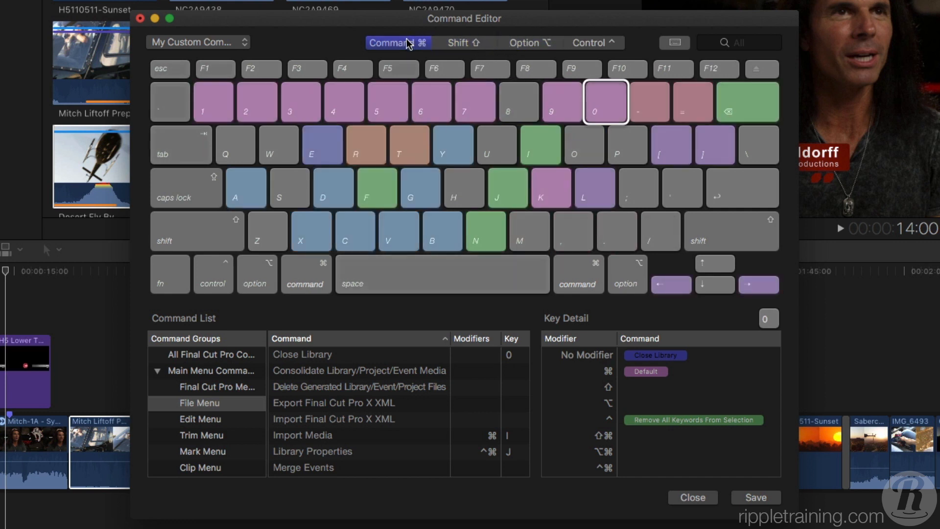
click(407, 43)
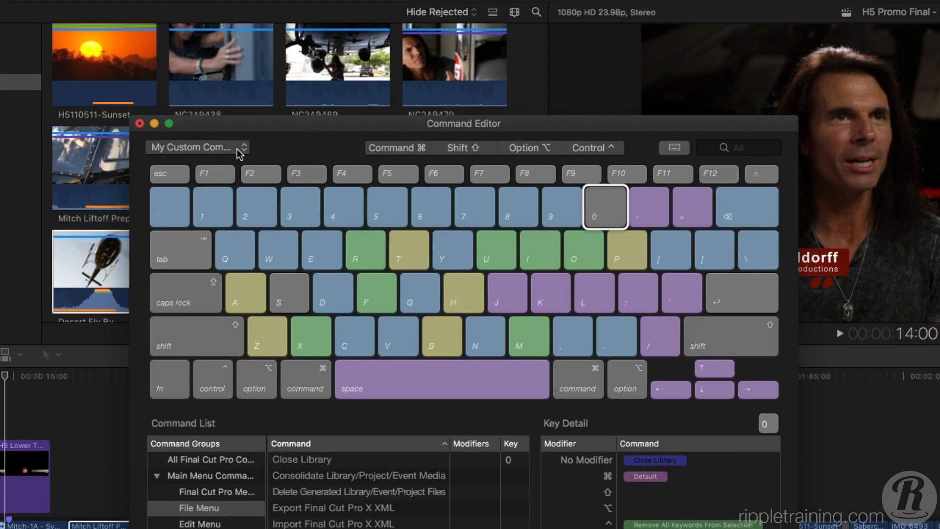
Step: Review the command set management options, and close the Command Editor, saving the changes to My Custom Commands
click(238, 44)
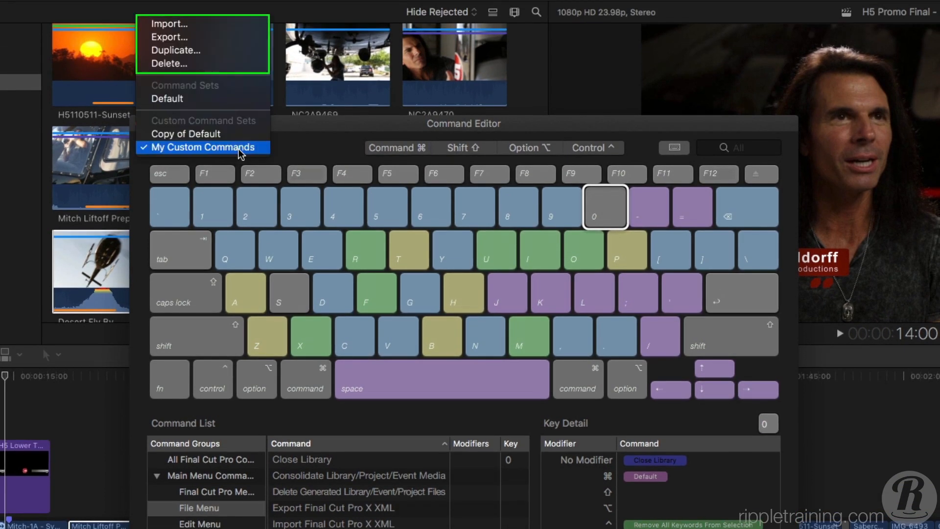
click(306, 157)
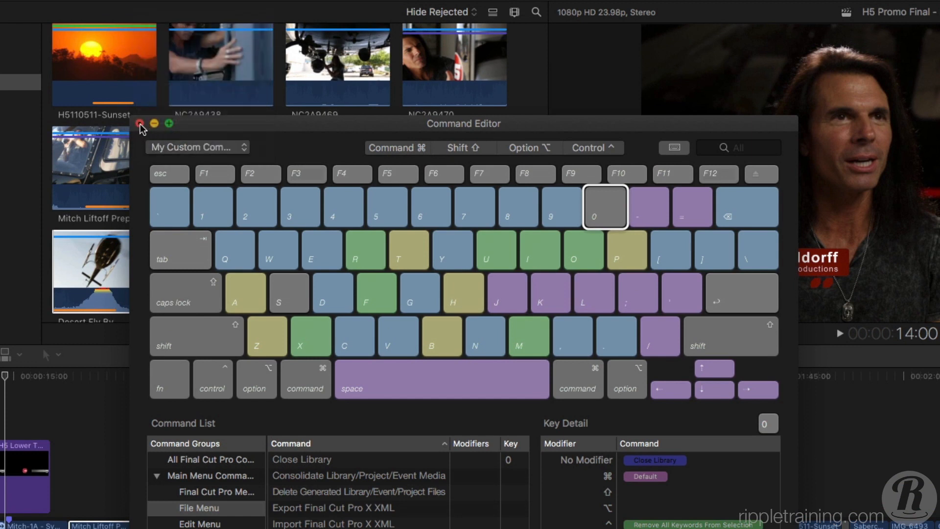
click(139, 123)
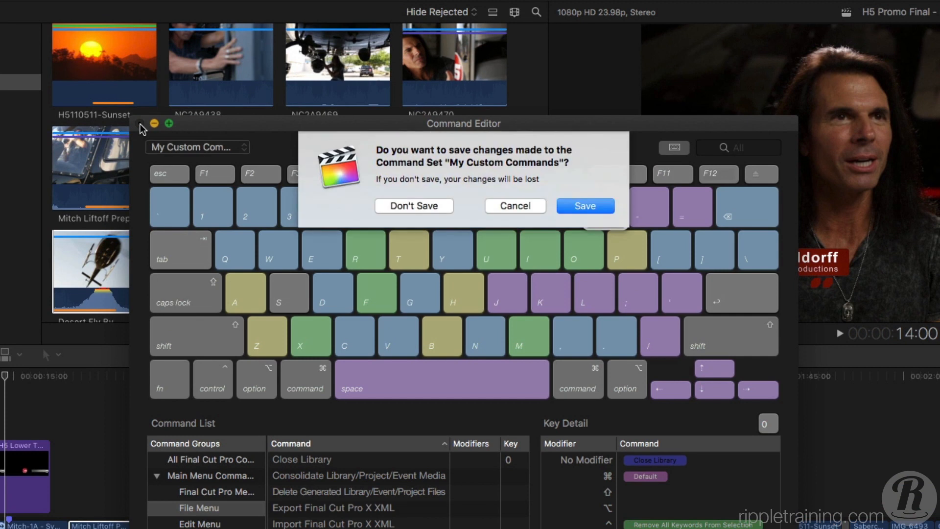
click(587, 206)
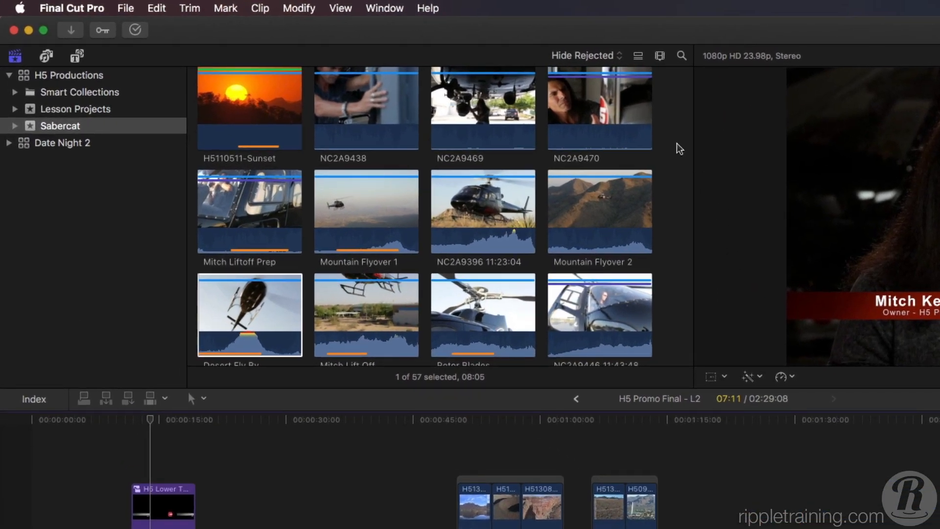
Step: Search the application's help for "close", locate the Close Library menu item with its shortcut, and dismiss the search
click(431, 10)
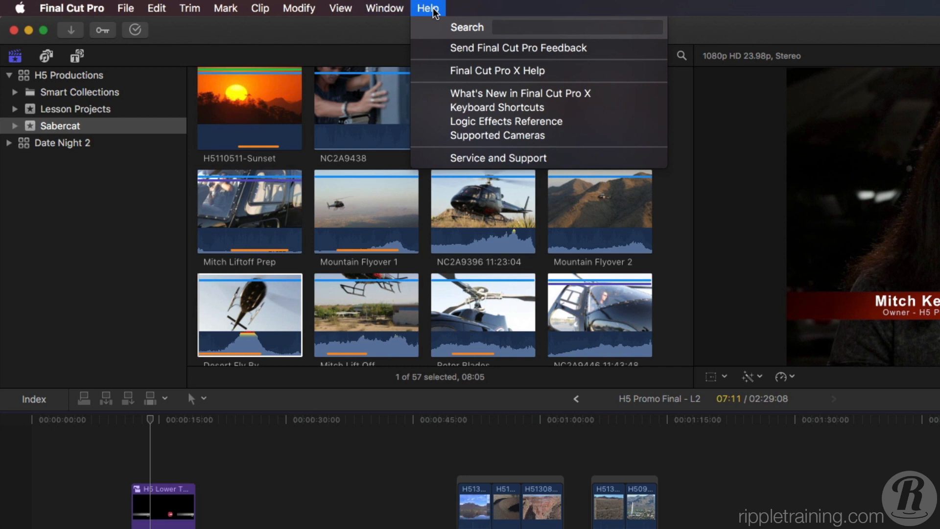
text(close)
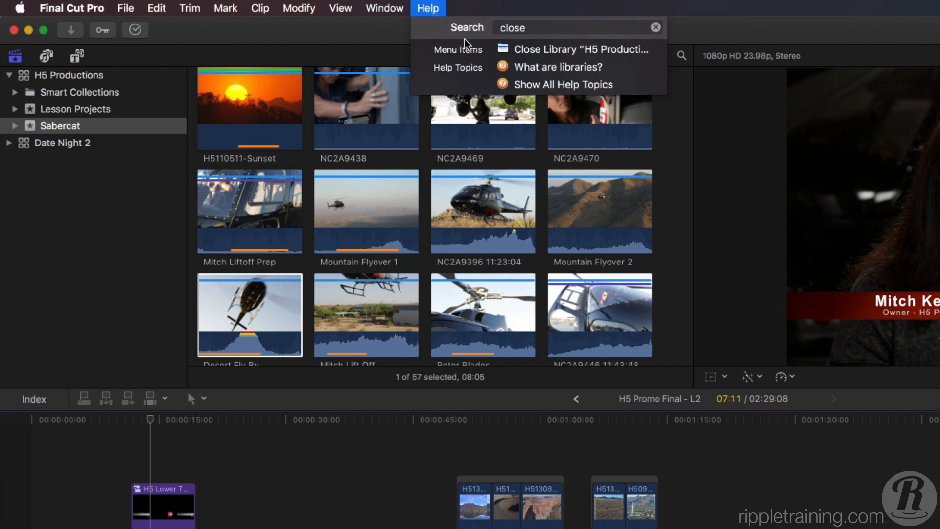
mouse_move(525, 52)
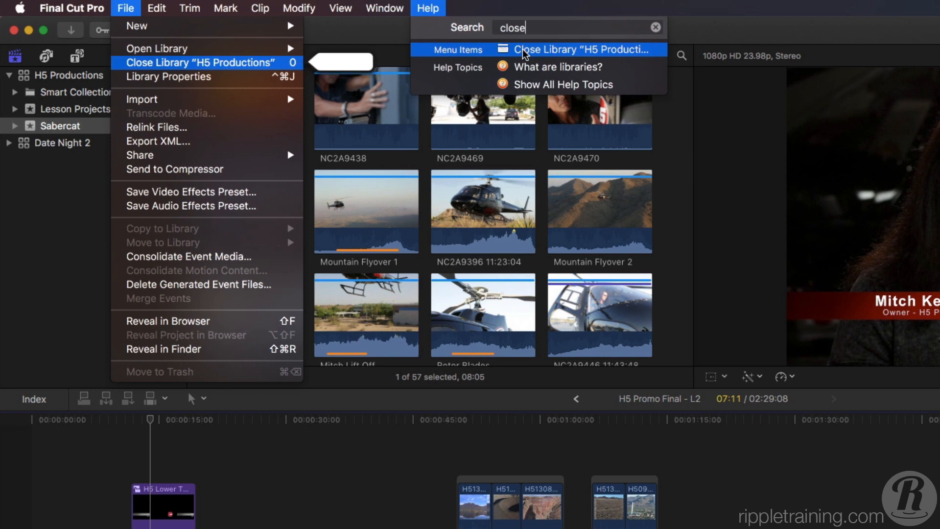
click(656, 27)
click(684, 27)
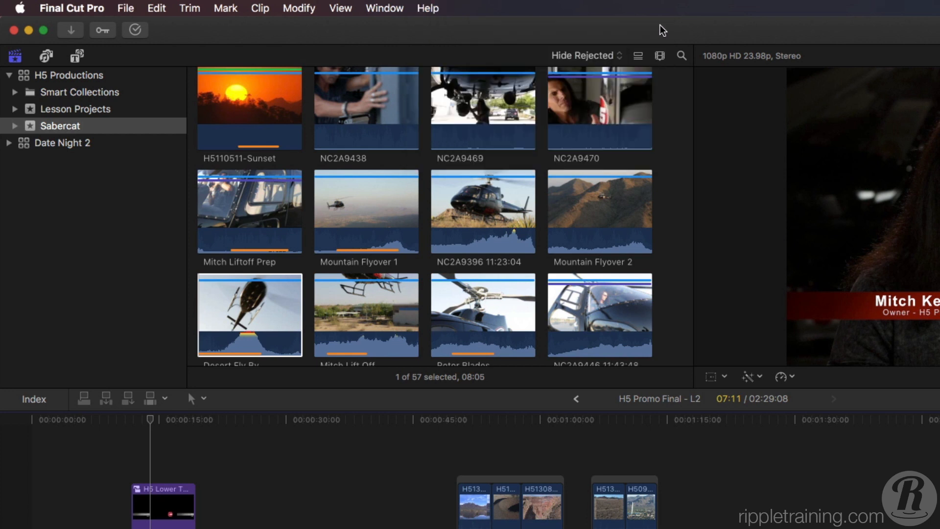
Step: Open Final Cut Pro X Help and show its table of contents
click(428, 7)
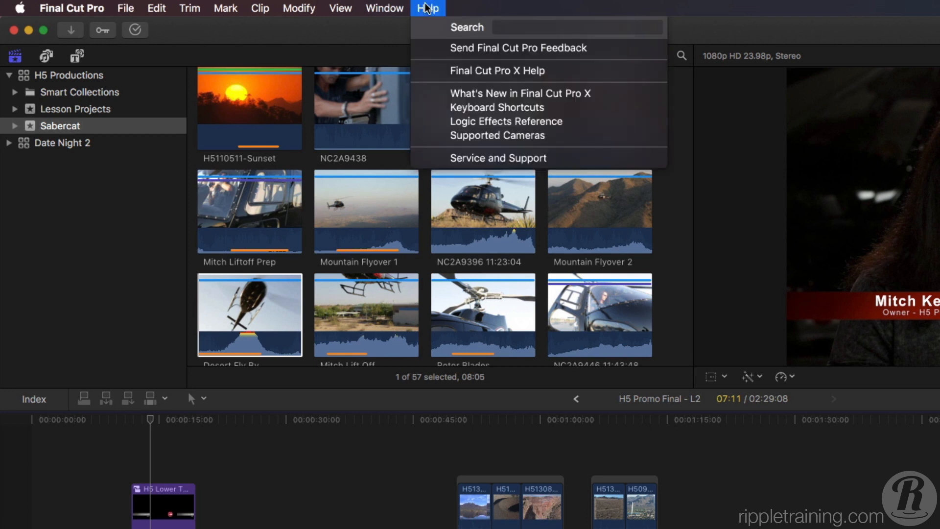
click(447, 71)
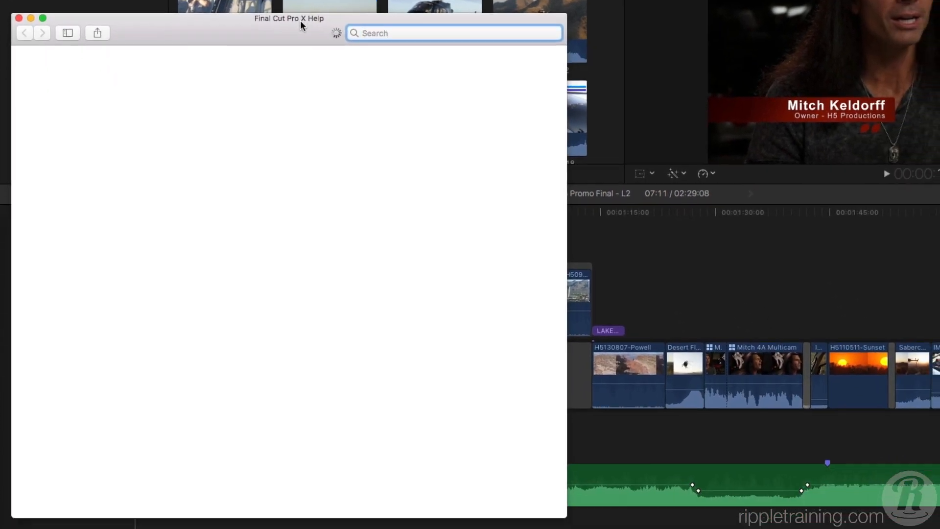
click(71, 36)
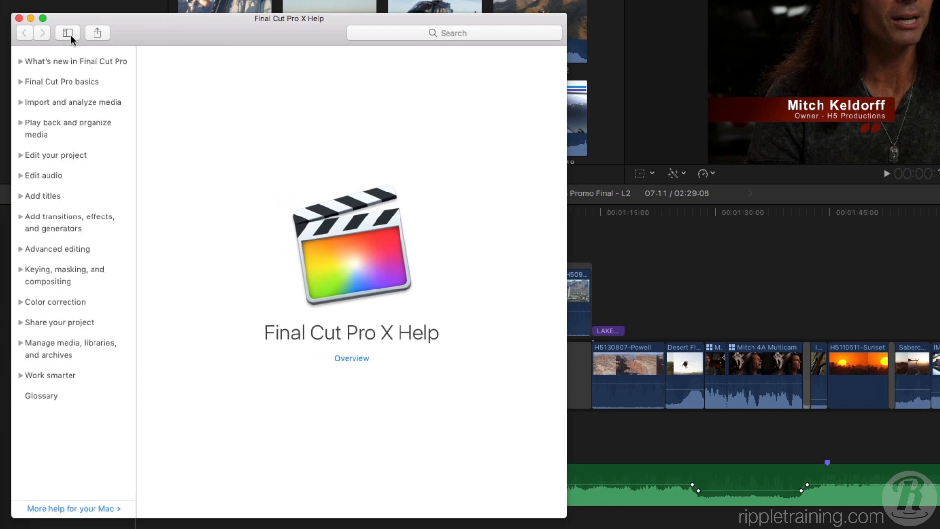